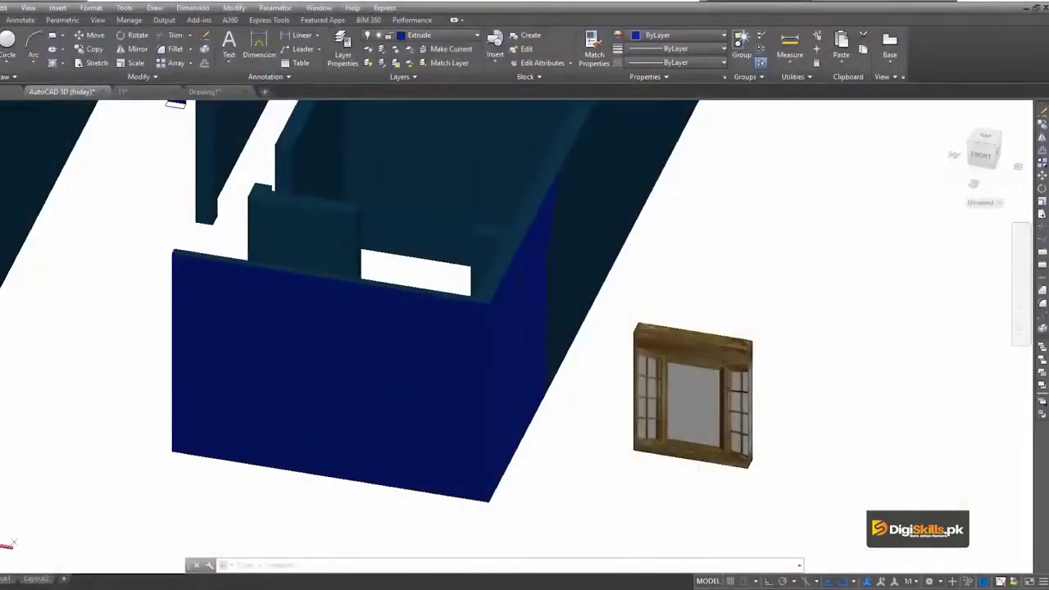
Switch the viewport to the Top plan view and zoom in on the lower wall.
{"action": "scroll", "coordinate": [644, 365], "scroll_direction": "up", "scroll_amount": 2}
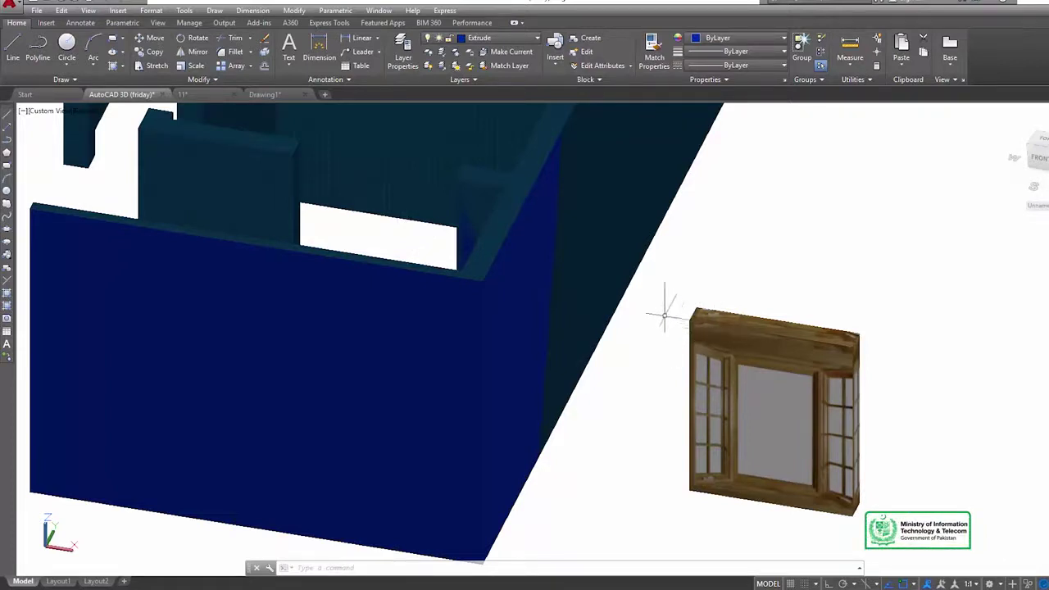
{"action": "left_click", "coordinate": [52, 112]}
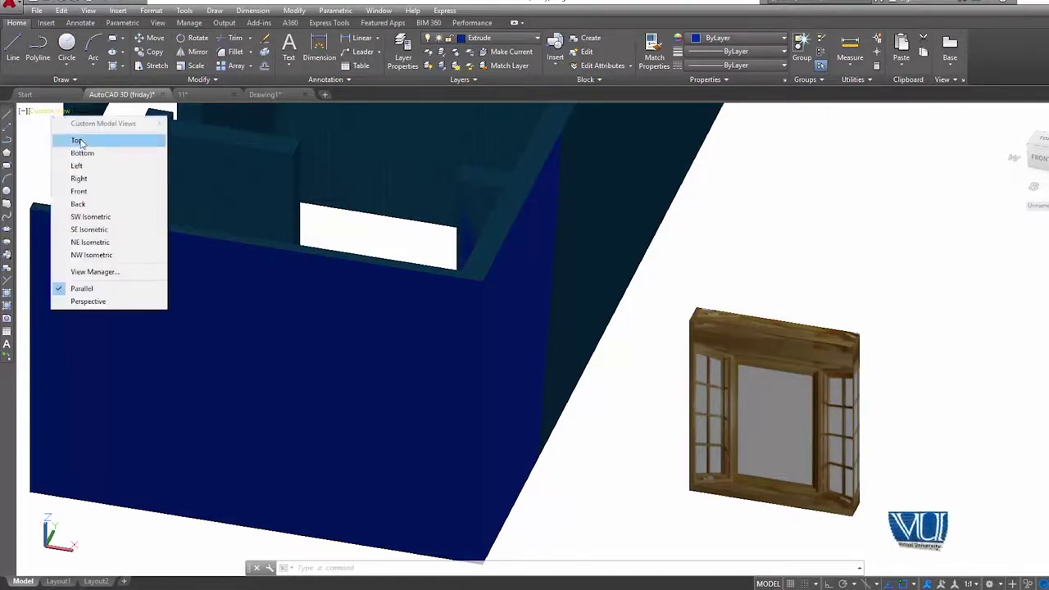
{"action": "left_click", "coordinate": [78, 142]}
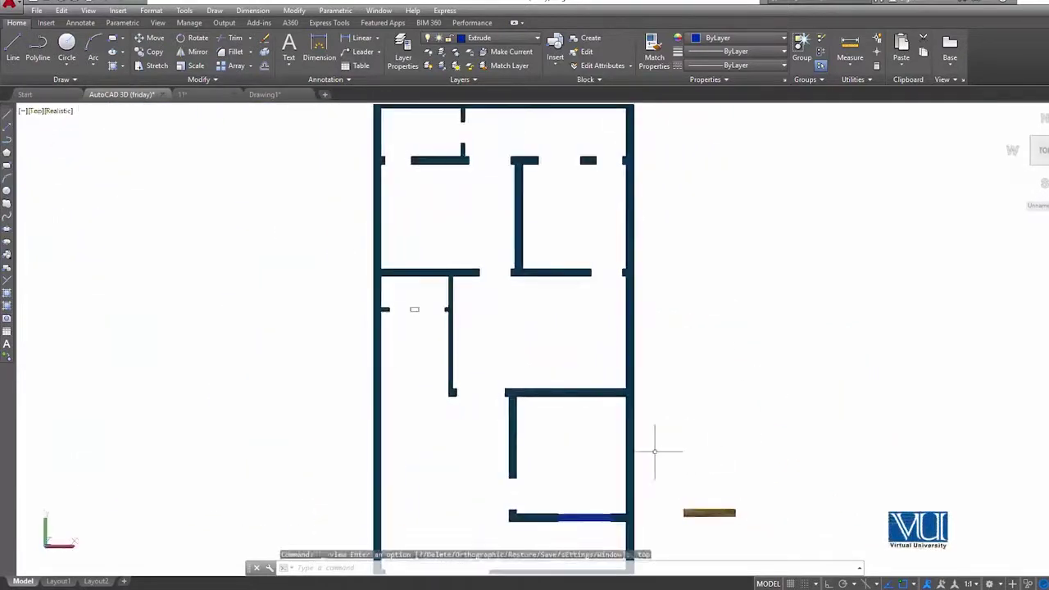
{"action": "middle_click_drag", "start_coordinate": [656, 445], "coordinate": [481, 269]}
{"action": "scroll", "coordinate": [483, 275], "scroll_direction": "up", "scroll_amount": 2}
{"action": "scroll", "coordinate": [508, 278], "scroll_direction": "up", "scroll_amount": 3}
{"action": "scroll", "coordinate": [524, 270], "scroll_direction": "up", "scroll_amount": 3}
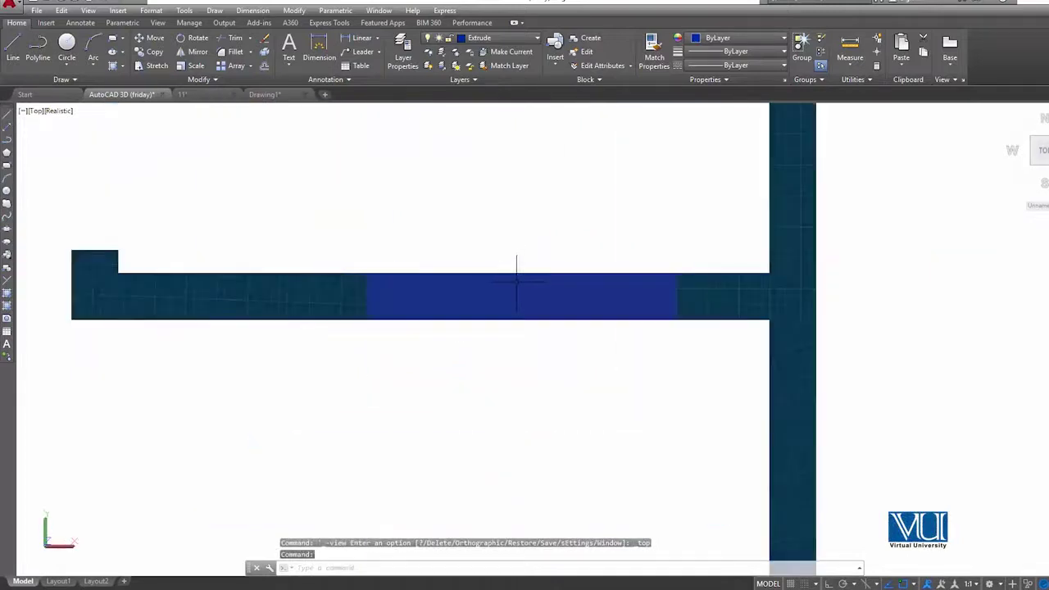
Crossing-select and delete the blue wall piece, framing the gap beside the wooden window.
{"action": "left_click", "coordinate": [562, 236]}
{"action": "left_click", "coordinate": [472, 365]}
{"action": "scroll", "coordinate": [539, 303], "scroll_direction": "up", "scroll_amount": 2}
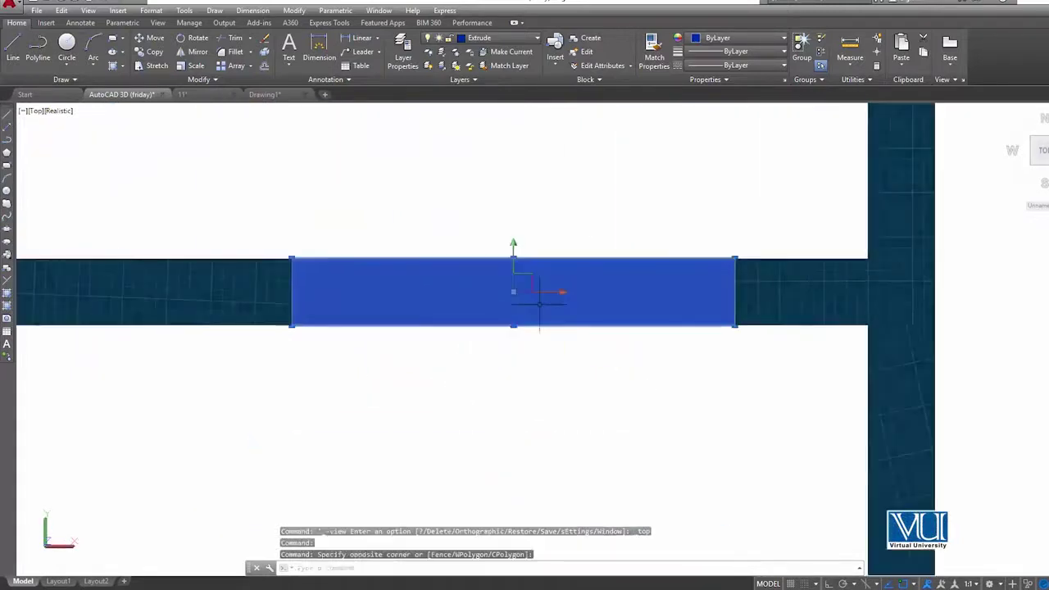
{"action": "key", "text": "Delete"}
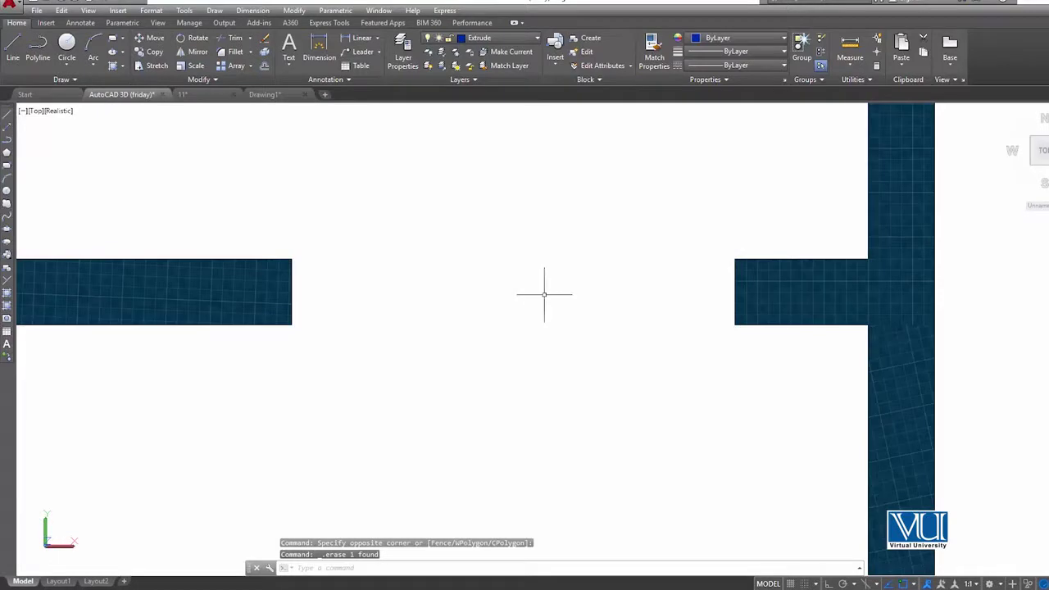
{"action": "scroll", "coordinate": [544, 295], "scroll_direction": "down", "scroll_amount": 3}
{"action": "middle_click_drag", "start_coordinate": [569, 274], "coordinate": [429, 276]}
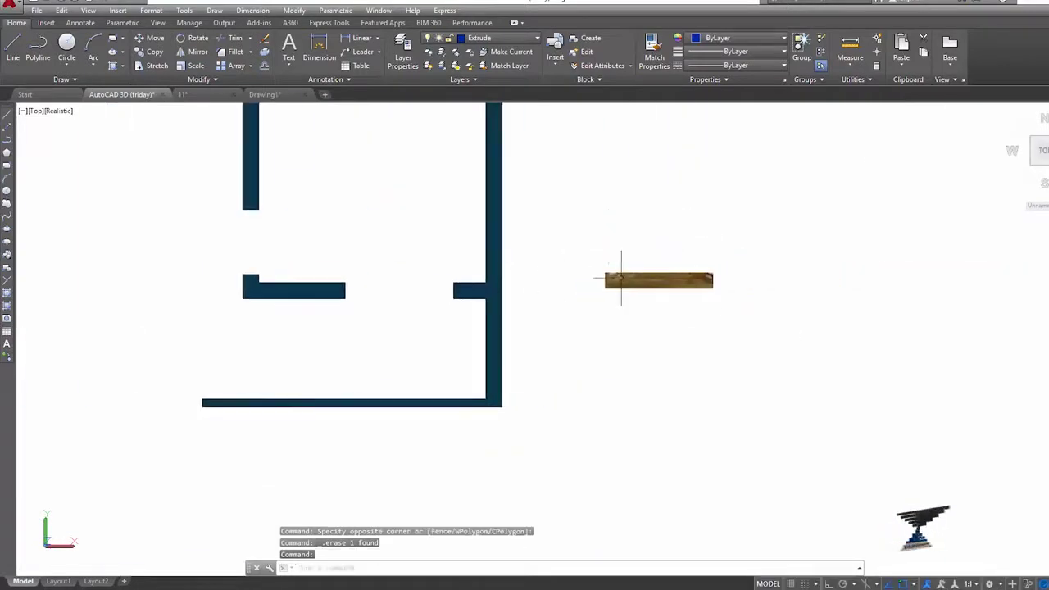
{"action": "scroll", "coordinate": [622, 278], "scroll_direction": "up", "scroll_amount": 2}
{"action": "scroll", "coordinate": [630, 281], "scroll_direction": "down", "scroll_amount": 1}
{"action": "middle_click_drag", "start_coordinate": [353, 283], "coordinate": [456, 292]}
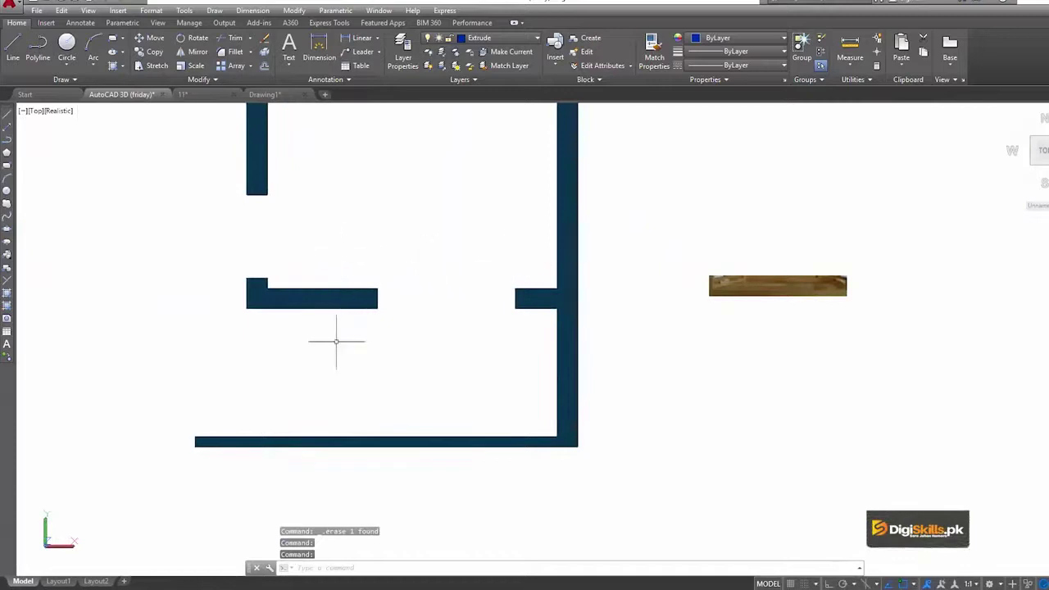
{"action": "scroll", "coordinate": [486, 309], "scroll_direction": "up", "scroll_amount": 2}
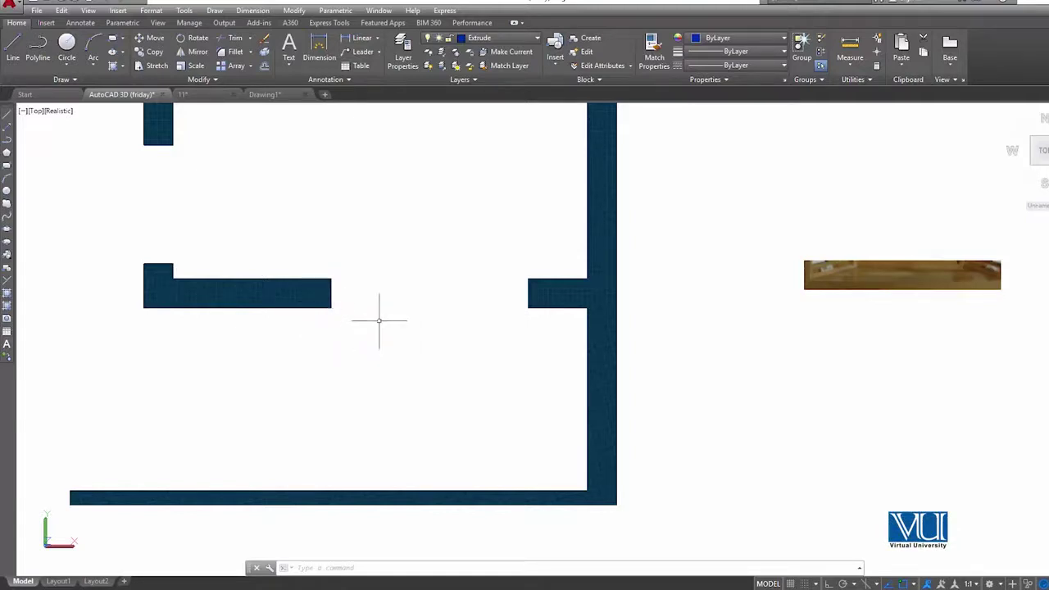
{"action": "type", "text": "rec"}
Draw a rectangle spanning the wall gap between the two wall ends.
{"action": "key", "text": "Return"}
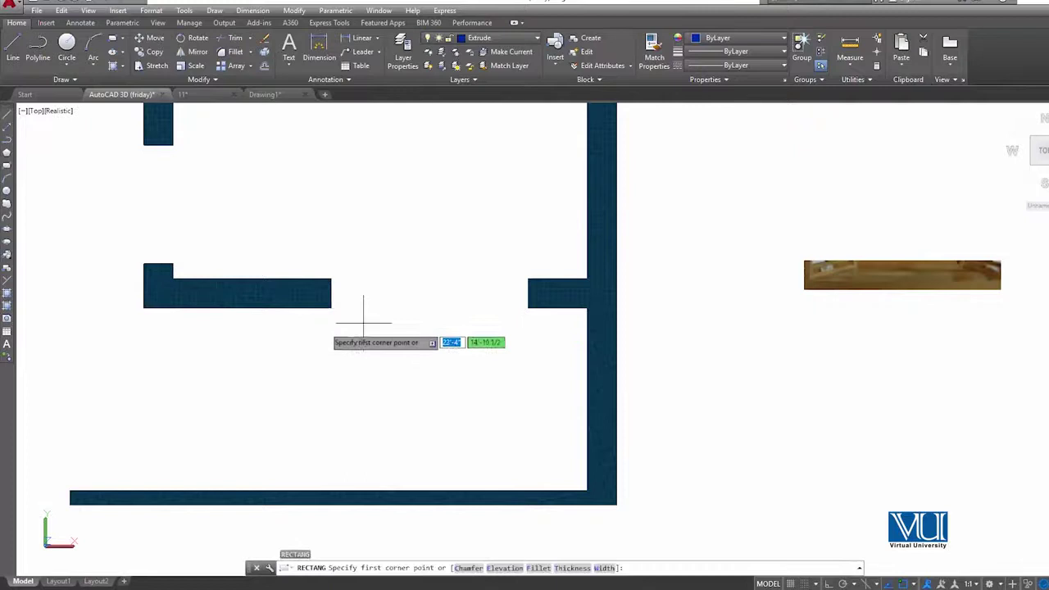
{"action": "scroll", "coordinate": [334, 283], "scroll_direction": "up", "scroll_amount": 2}
{"action": "left_click", "coordinate": [327, 271]}
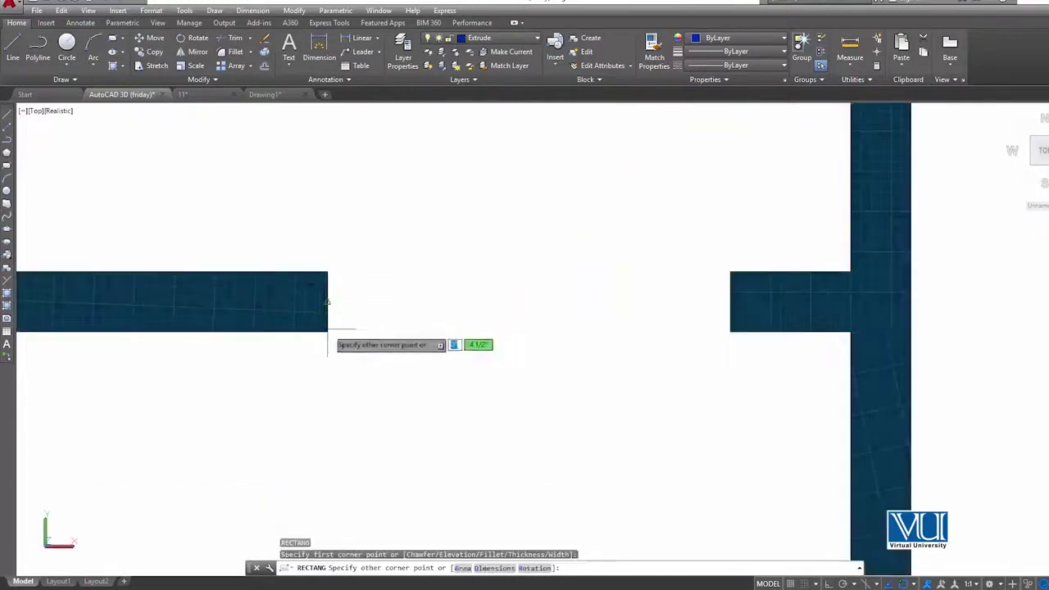
{"action": "left_click", "coordinate": [730, 332]}
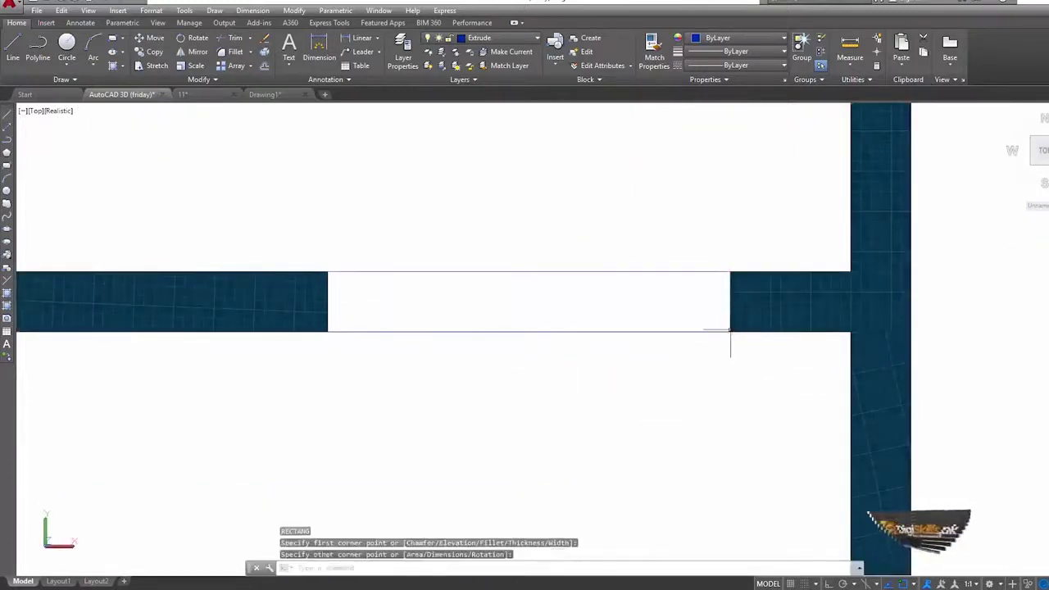
Extrude the rectangle to a height of 3 to form a solid block in the gap.
{"action": "left_click", "coordinate": [550, 271]}
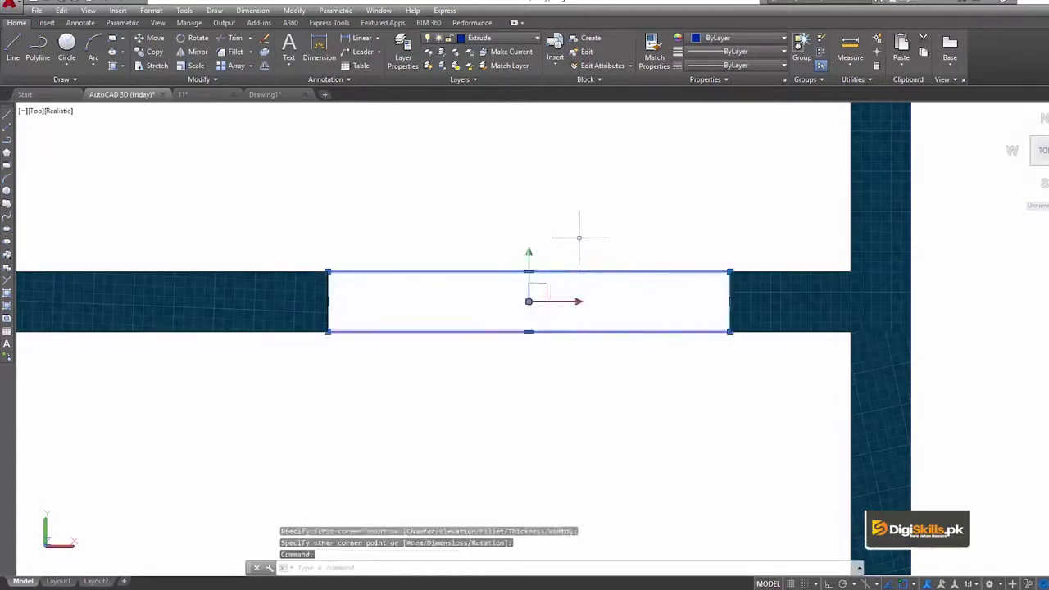
{"action": "type", "text": "x"}
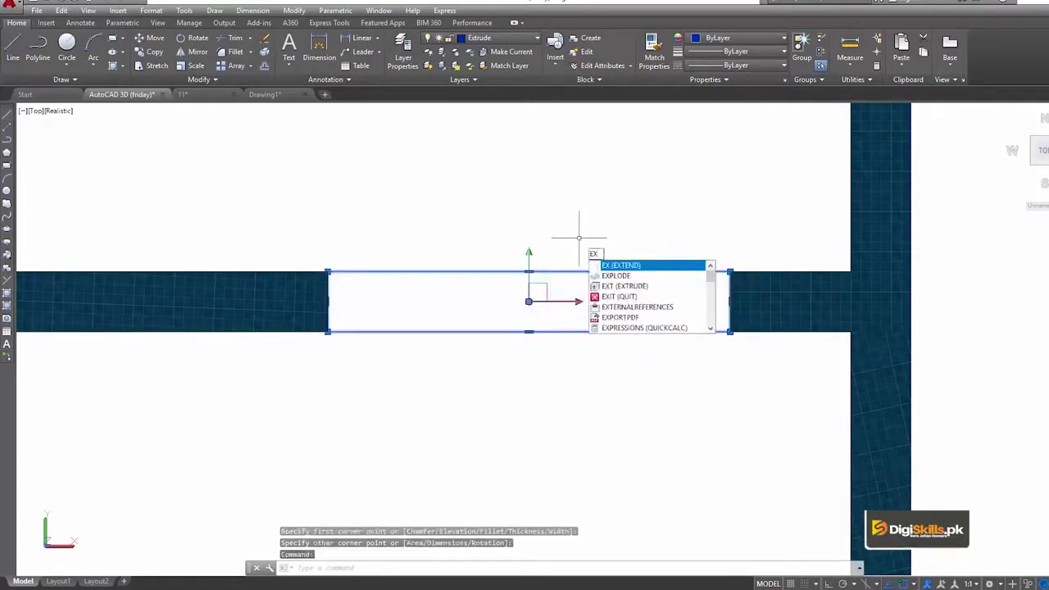
{"action": "type", "text": "t"}
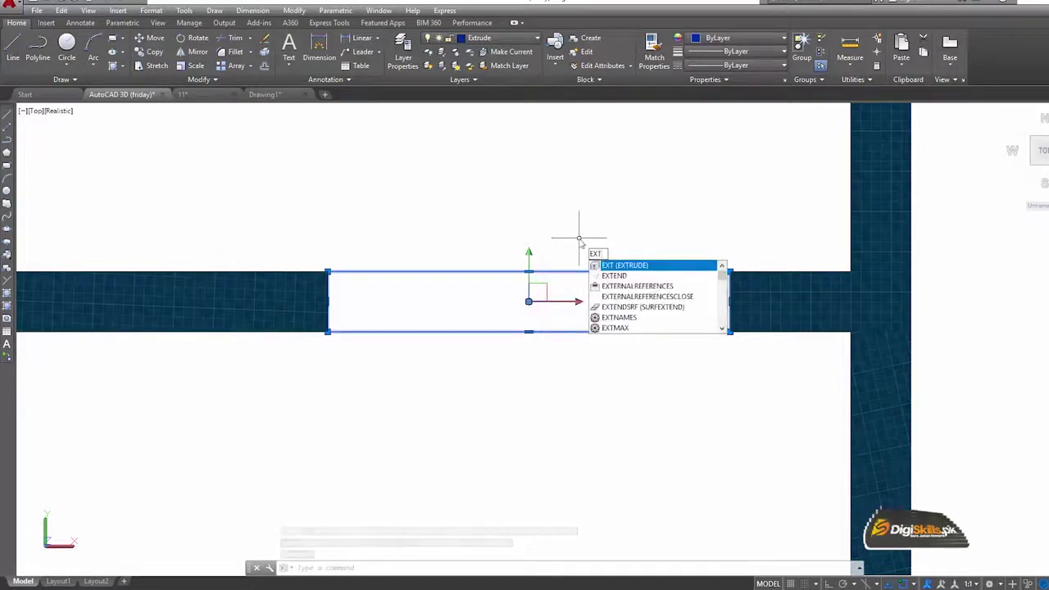
{"action": "key", "text": "Return"}
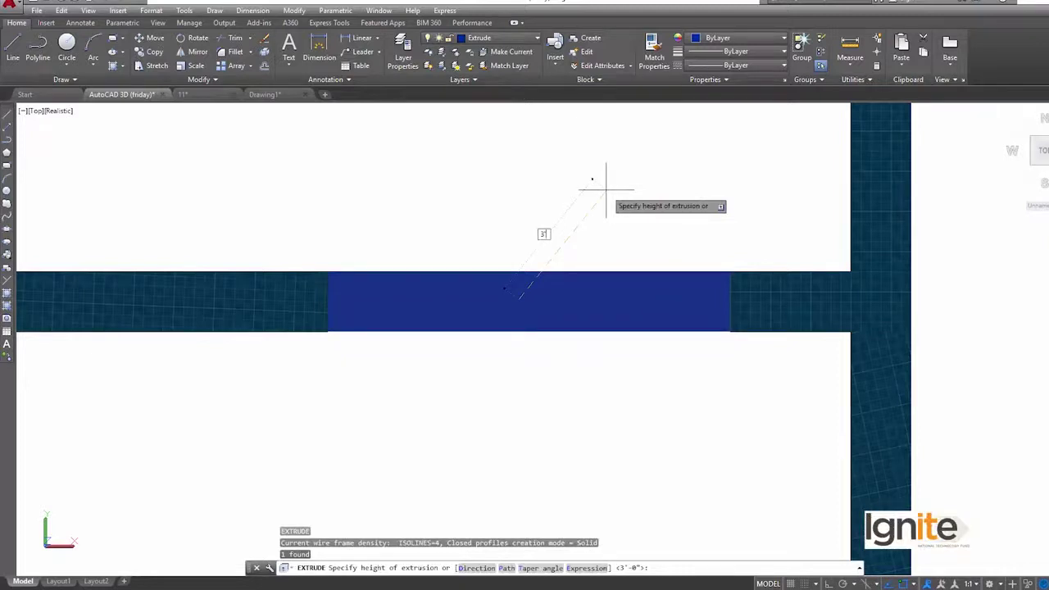
{"action": "key", "text": "Return"}
{"action": "scroll", "coordinate": [605, 190], "scroll_direction": "down", "scroll_amount": 3}
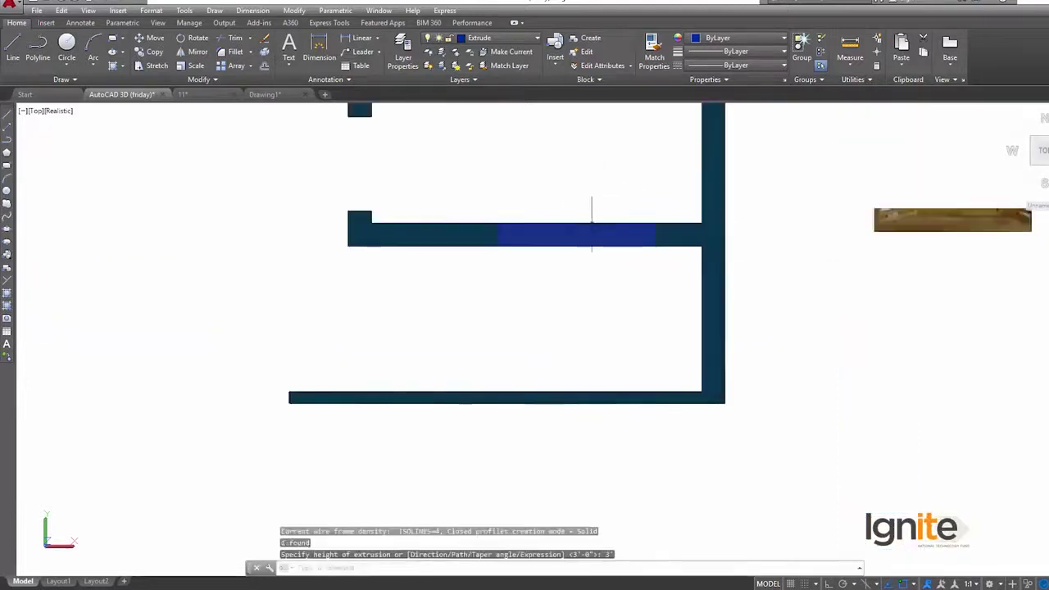
{"action": "scroll", "coordinate": [592, 223], "scroll_direction": "up", "scroll_amount": 3}
{"action": "scroll", "coordinate": [537, 241], "scroll_direction": "up", "scroll_amount": 2}
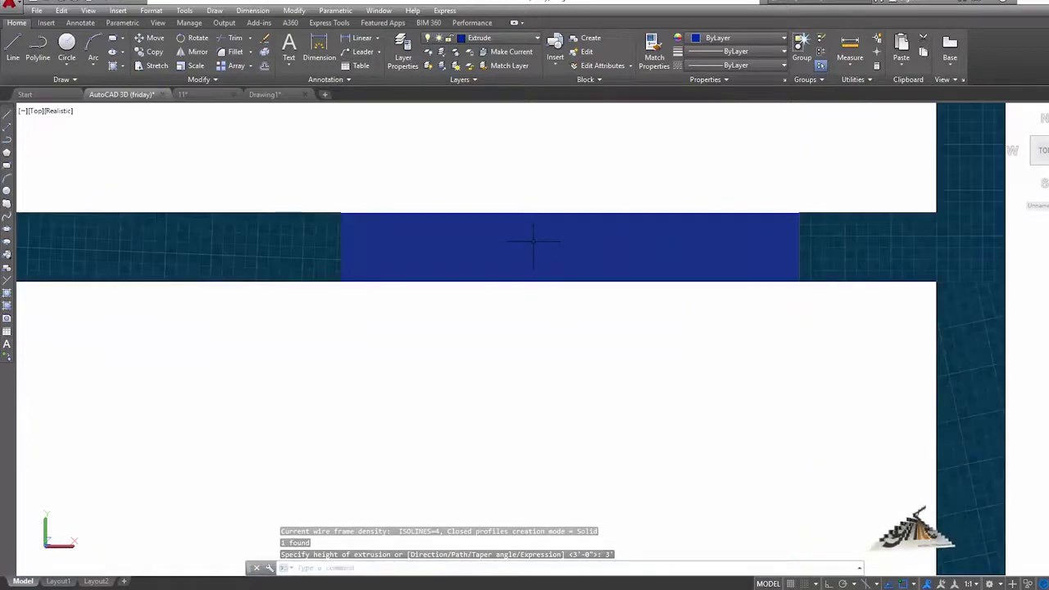
{"action": "middle_click_drag", "start_coordinate": [534, 241], "coordinate": [424, 335]}
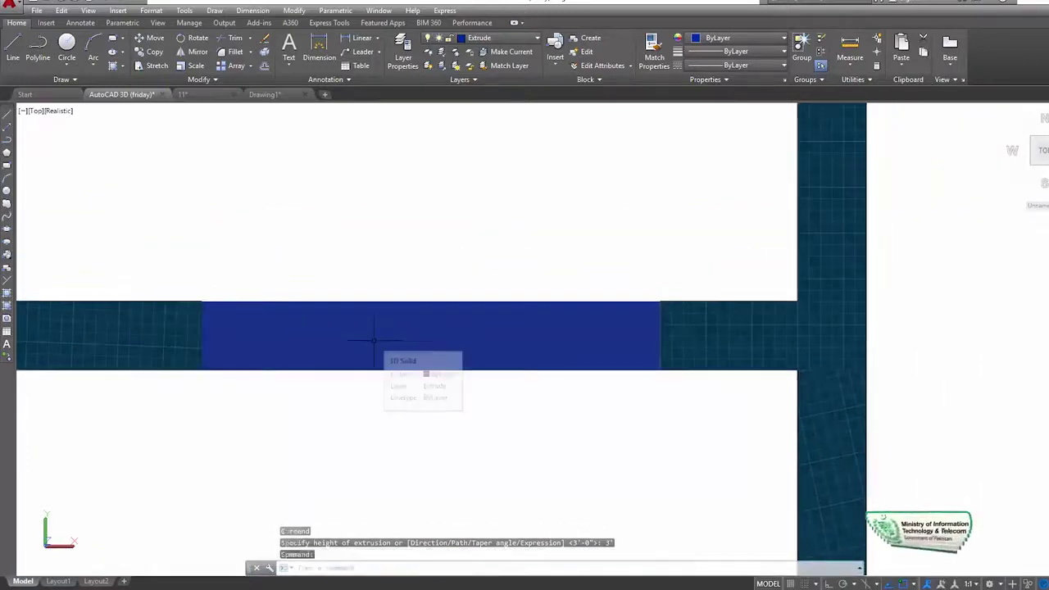
{"action": "scroll", "coordinate": [378, 338], "scroll_direction": "down", "scroll_amount": 2}
{"action": "middle_click_drag", "start_coordinate": [468, 331], "coordinate": [554, 291]}
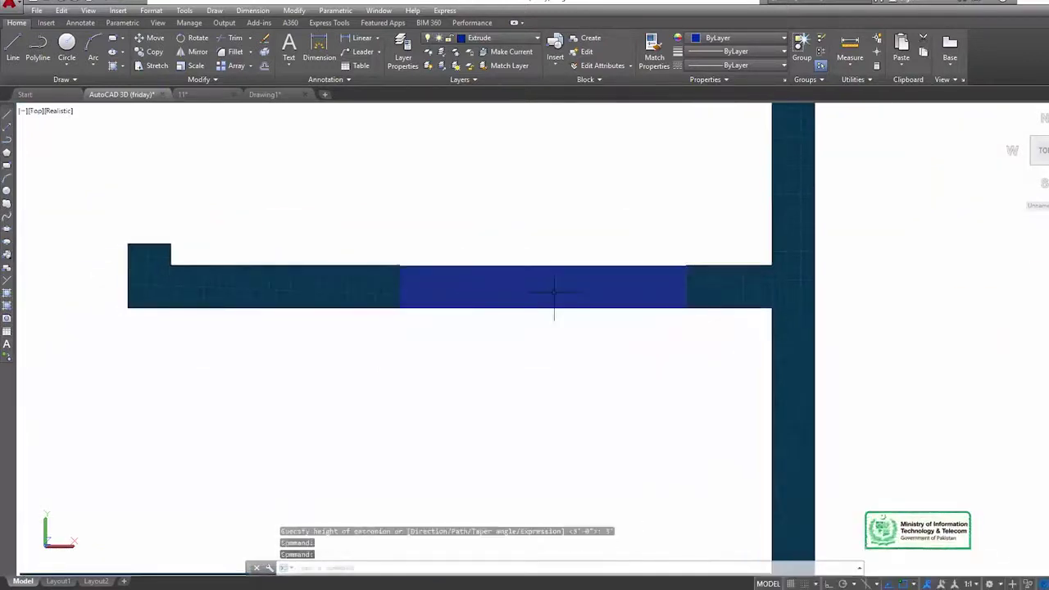
{"action": "mouse_move", "coordinate": [555, 291]}
{"action": "type", "text": "ORBIT"}
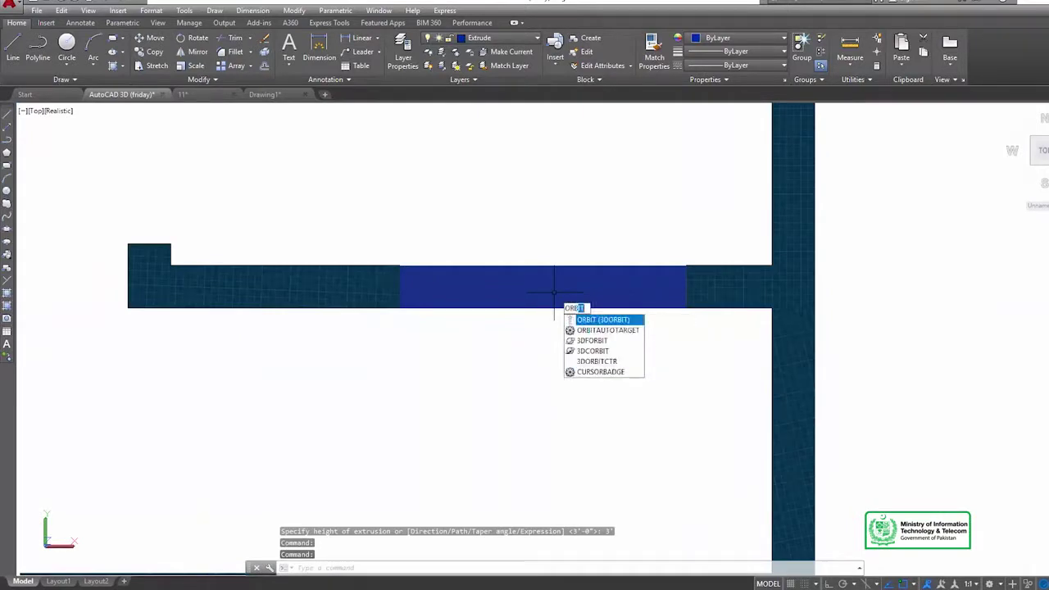
Orbit the 3D view to inspect the 3' blue block sitting as a low sill between the walls.
{"action": "key", "text": "Return"}
{"action": "mouse_move", "coordinate": [554, 293]}
{"action": "left_mouse_down"}
{"action": "mouse_move", "coordinate": [591, 282]}
{"action": "mouse_move", "coordinate": [607, 300]}
{"action": "left_mouse_up"}
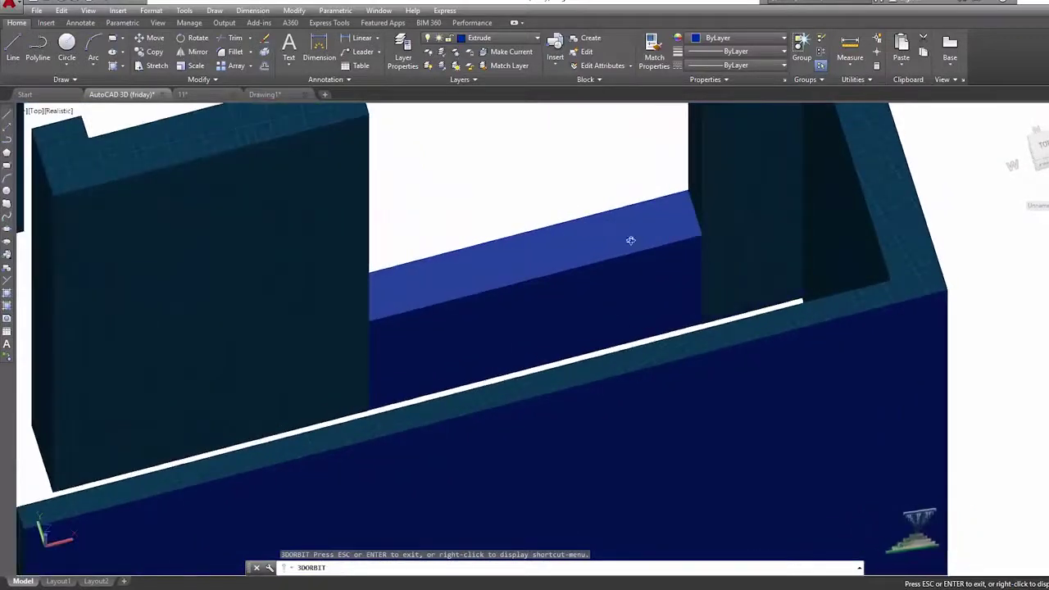
{"action": "mouse_move", "coordinate": [578, 242]}
{"action": "left_mouse_down"}
{"action": "mouse_move", "coordinate": [574, 377]}
{"action": "mouse_move", "coordinate": [592, 340]}
{"action": "mouse_move", "coordinate": [581, 387]}
{"action": "mouse_move", "coordinate": [498, 361]}
{"action": "mouse_move", "coordinate": [574, 386]}
{"action": "mouse_move", "coordinate": [805, 300]}
{"action": "mouse_move", "coordinate": [768, 323]}
{"action": "mouse_move", "coordinate": [529, 363]}
{"action": "mouse_move", "coordinate": [434, 345]}
{"action": "mouse_move", "coordinate": [438, 333]}
{"action": "left_mouse_up"}
{"action": "mouse_move", "coordinate": [440, 219]}
{"action": "left_mouse_down"}
{"action": "mouse_move", "coordinate": [492, 286]}
{"action": "mouse_move", "coordinate": [419, 231]}
{"action": "left_mouse_up"}
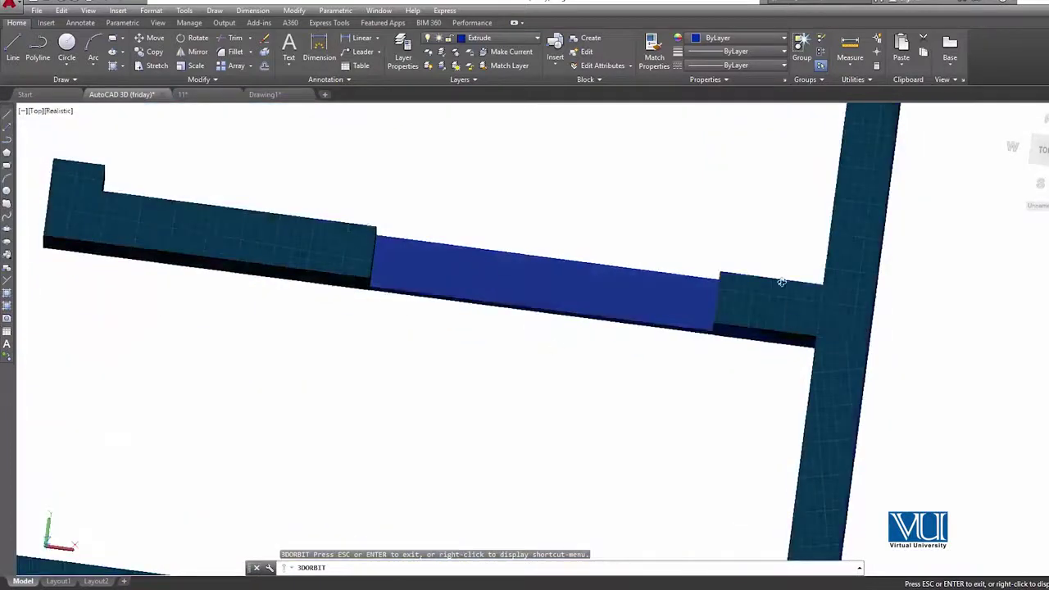
{"action": "mouse_move", "coordinate": [520, 314]}
{"action": "left_mouse_down"}
{"action": "mouse_move", "coordinate": [577, 284]}
{"action": "mouse_move", "coordinate": [527, 189]}
{"action": "mouse_move", "coordinate": [540, 282]}
{"action": "left_mouse_up"}
{"action": "mouse_move", "coordinate": [394, 319]}
{"action": "left_mouse_down"}
{"action": "mouse_move", "coordinate": [451, 319]}
{"action": "mouse_move", "coordinate": [445, 309]}
{"action": "left_mouse_up"}
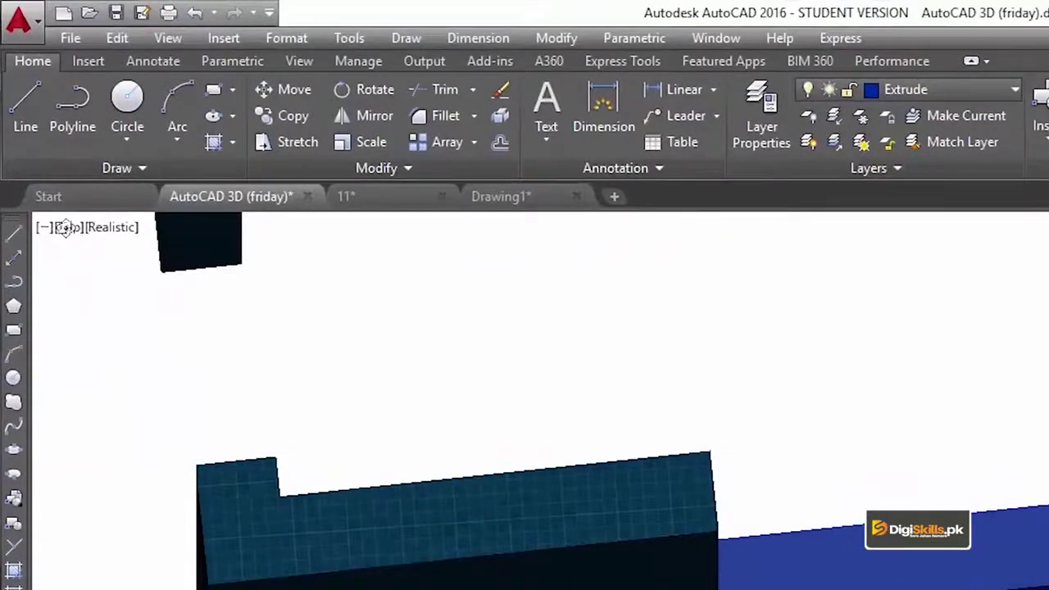
Return to the Top plan view and zoom in on the wall opening.
{"action": "left_click", "coordinate": [90, 229]}
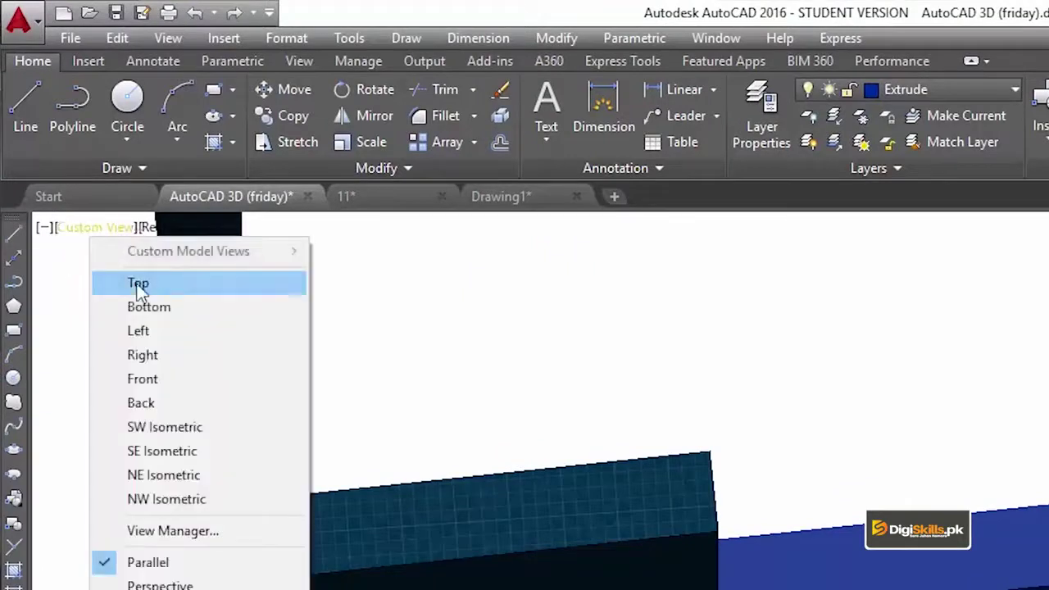
{"action": "left_click", "coordinate": [136, 281]}
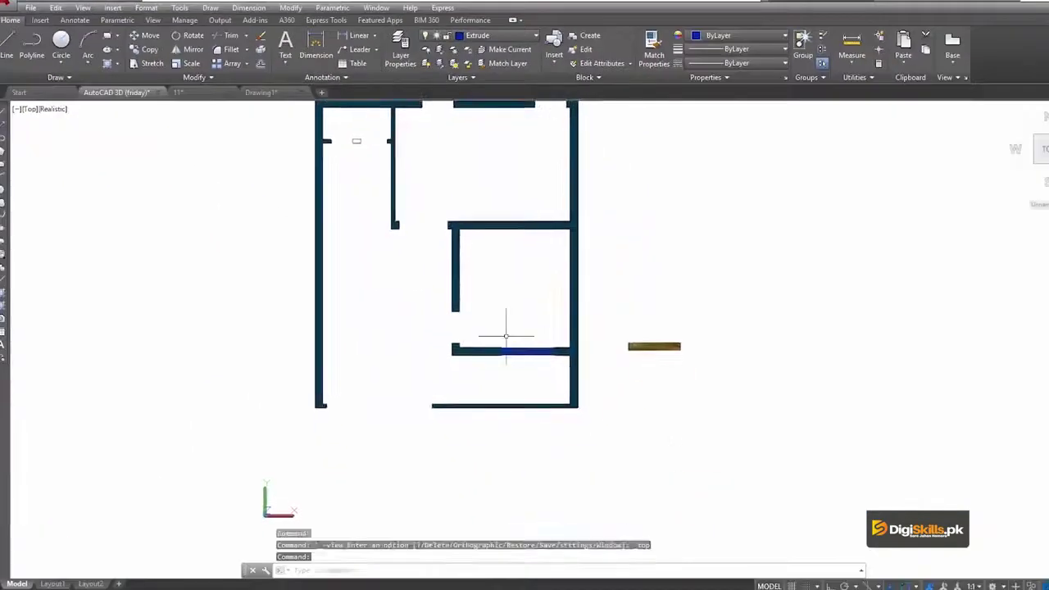
{"action": "scroll", "coordinate": [603, 377], "scroll_direction": "up", "scroll_amount": 5}
{"action": "scroll", "coordinate": [603, 377], "scroll_direction": "up", "scroll_amount": 1}
{"action": "scroll", "coordinate": [557, 375], "scroll_direction": "up", "scroll_amount": 1}
{"action": "scroll", "coordinate": [516, 375], "scroll_direction": "up", "scroll_amount": 2}
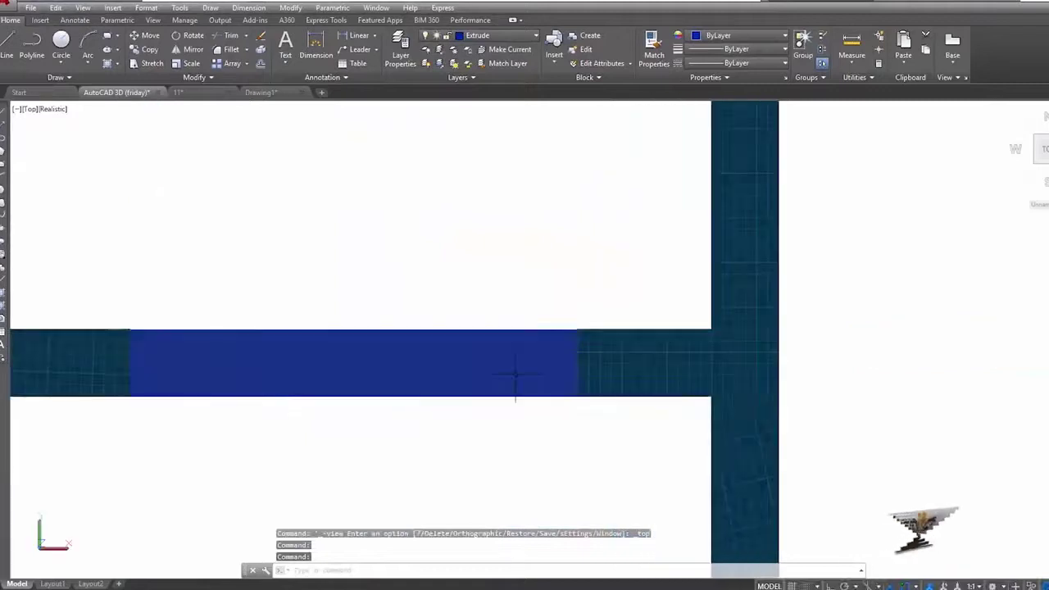
{"action": "scroll", "coordinate": [515, 376], "scroll_direction": "down", "scroll_amount": 2}
{"action": "middle_click_drag", "start_coordinate": [565, 397], "coordinate": [418, 347]}
Move the textured window slab by its corner to the opening's left edge.
{"action": "left_click", "coordinate": [877, 304]}
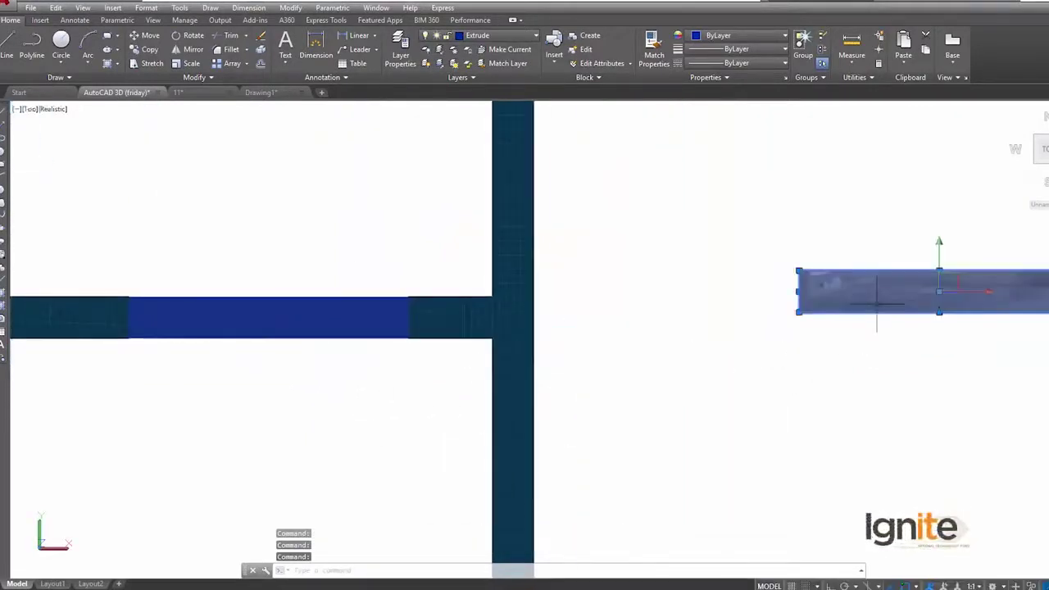
{"action": "type", "text": "m"}
{"action": "key", "text": "Return"}
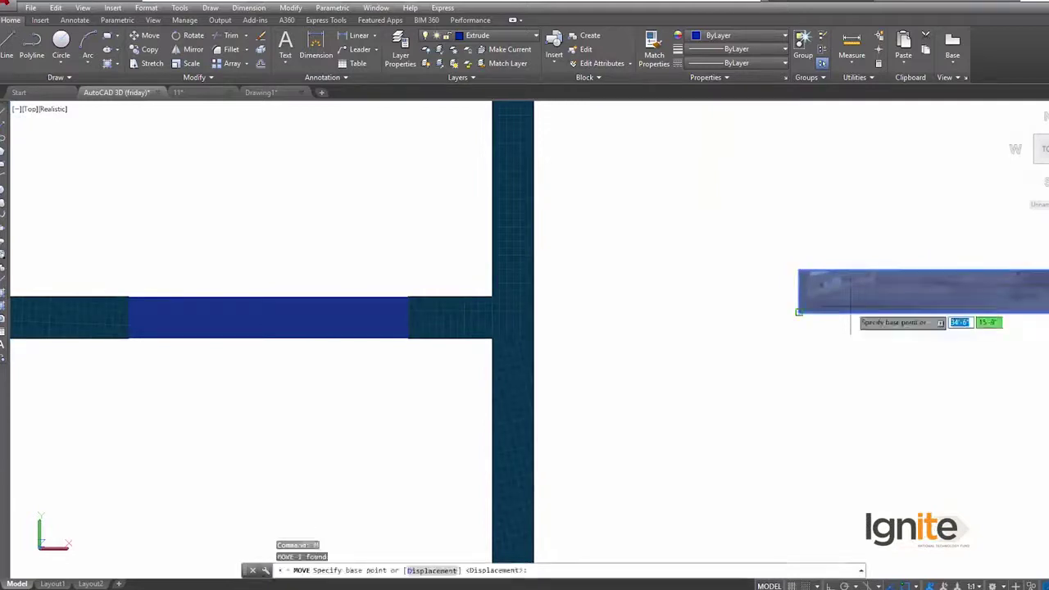
{"action": "left_click", "coordinate": [799, 271]}
{"action": "scroll", "coordinate": [93, 305], "scroll_direction": "up", "scroll_amount": 3}
{"action": "scroll", "coordinate": [188, 270], "scroll_direction": "up", "scroll_amount": 2}
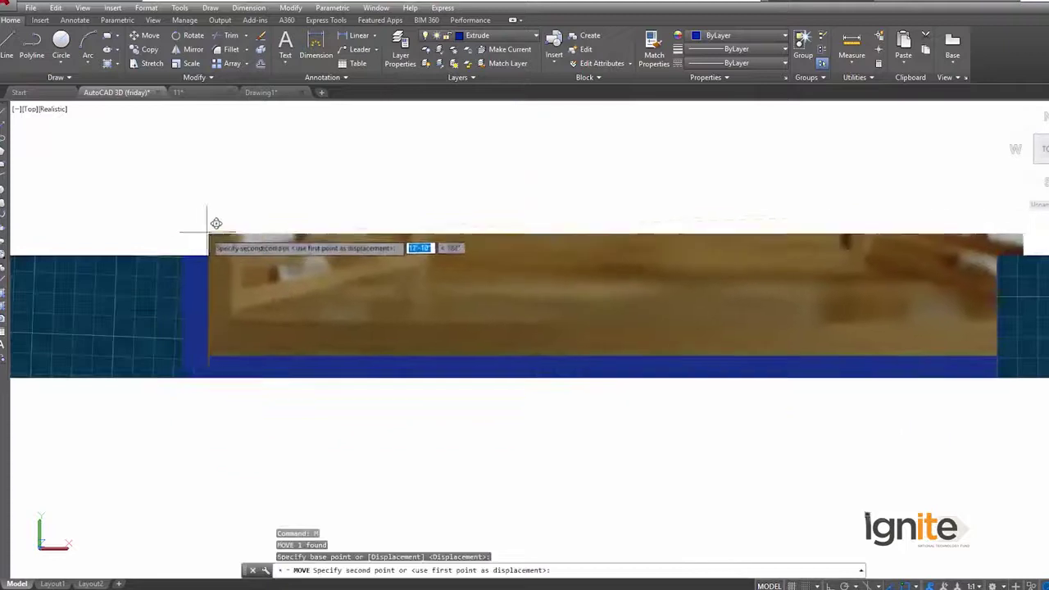
{"action": "left_click", "coordinate": [187, 246]}
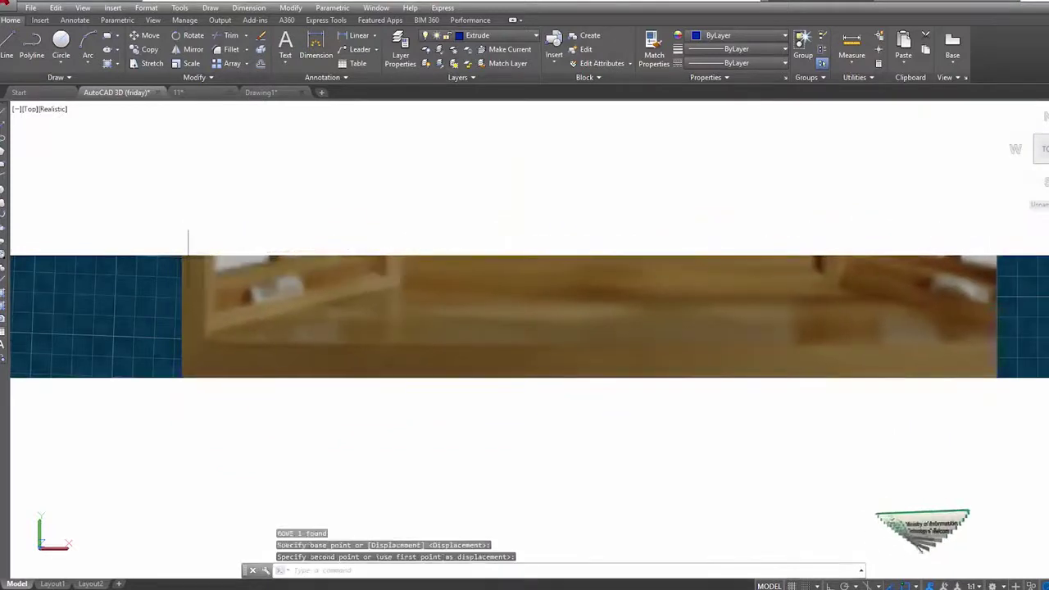
{"action": "scroll", "coordinate": [586, 301], "scroll_direction": "down", "scroll_amount": 2}
{"action": "scroll", "coordinate": [575, 299], "scroll_direction": "down", "scroll_amount": 3}
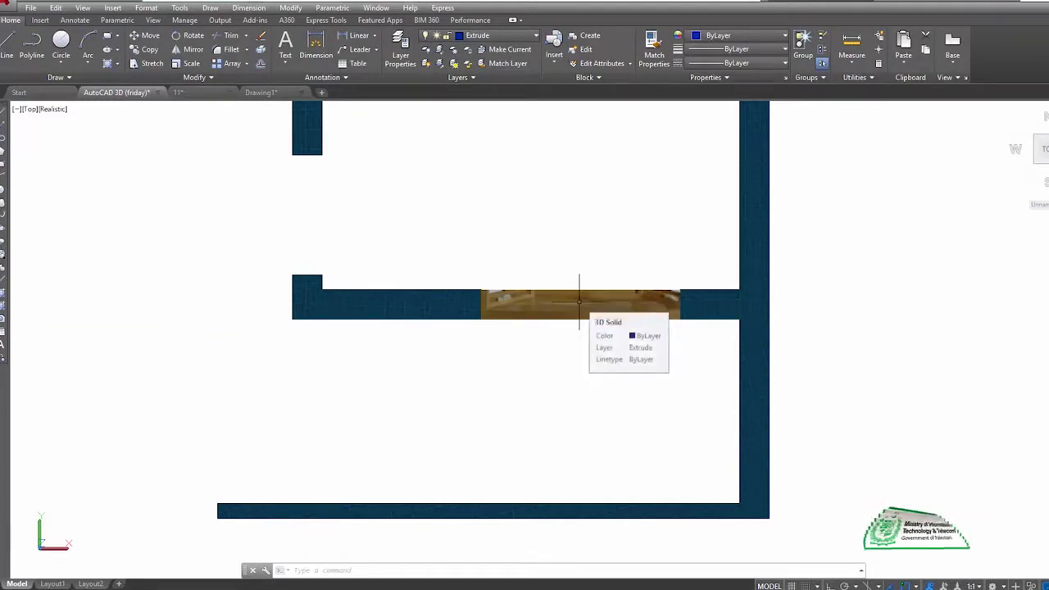
{"action": "type", "text": "ORBIT"}
{"action": "key", "text": "Return"}
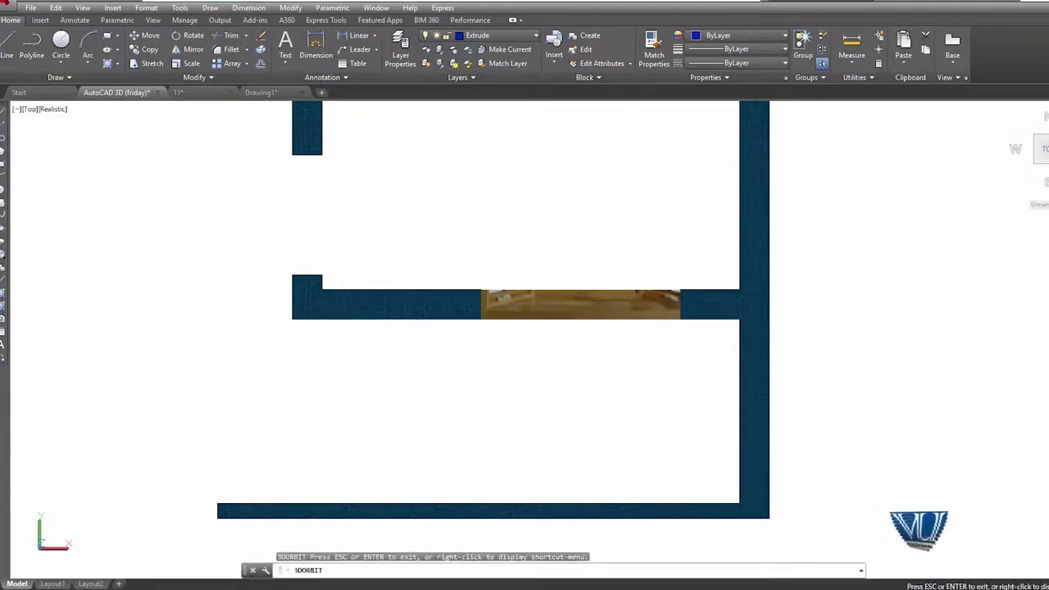
Tilt the view into 3D and select the window solid.
{"action": "mouse_move", "coordinate": [576, 305]}
{"action": "left_mouse_down"}
{"action": "mouse_move", "coordinate": [552, 256]}
{"action": "mouse_move", "coordinate": [567, 254]}
{"action": "mouse_move", "coordinate": [544, 369]}
{"action": "mouse_move", "coordinate": [519, 273]}
{"action": "mouse_move", "coordinate": [563, 234]}
{"action": "mouse_move", "coordinate": [511, 407]}
{"action": "left_mouse_up"}
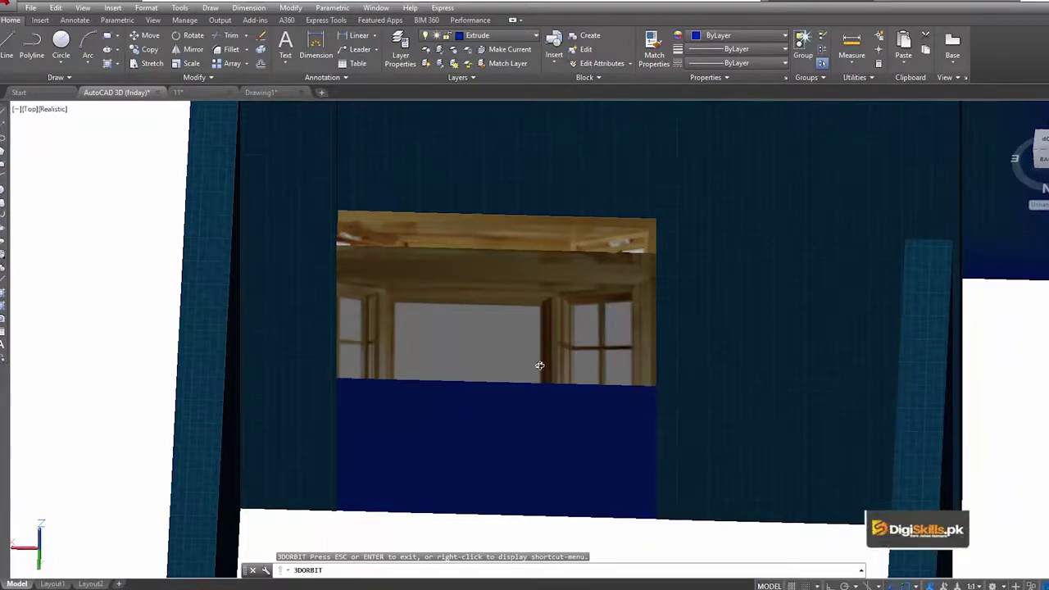
{"action": "key", "text": "Escape"}
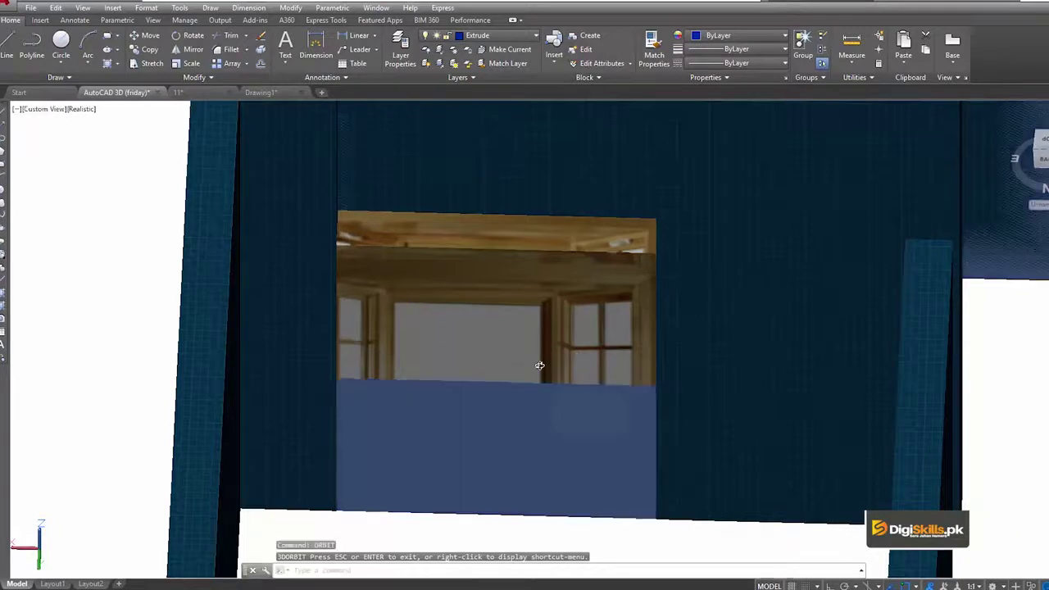
{"action": "left_click", "coordinate": [469, 400]}
{"action": "middle_click_drag", "start_coordinate": [471, 405], "coordinate": [459, 276]}
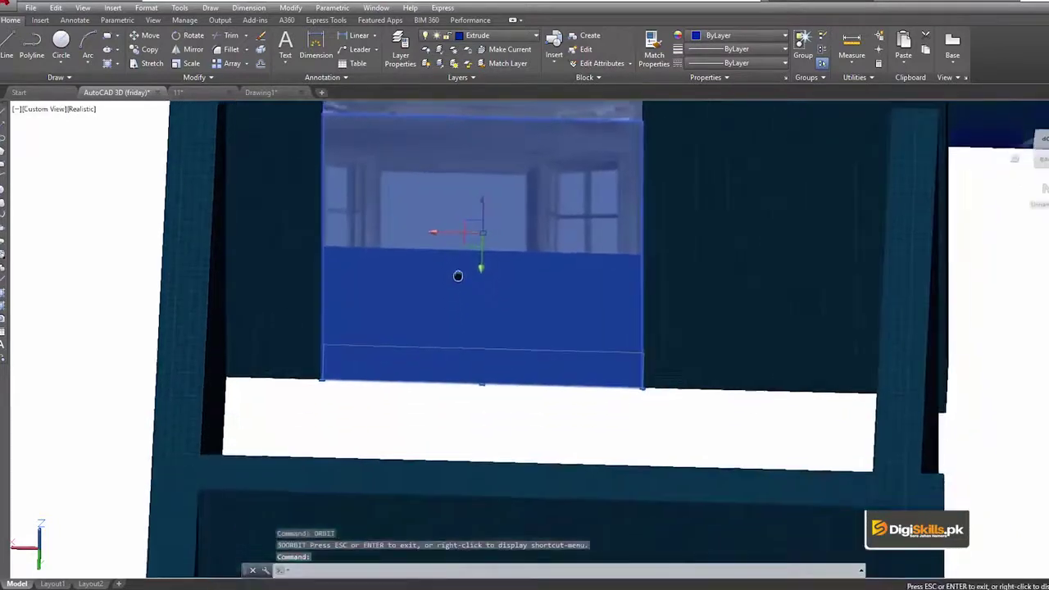
{"action": "scroll", "coordinate": [522, 337], "scroll_direction": "up", "scroll_amount": 2}
{"action": "scroll", "coordinate": [521, 334], "scroll_direction": "down", "scroll_amount": 3}
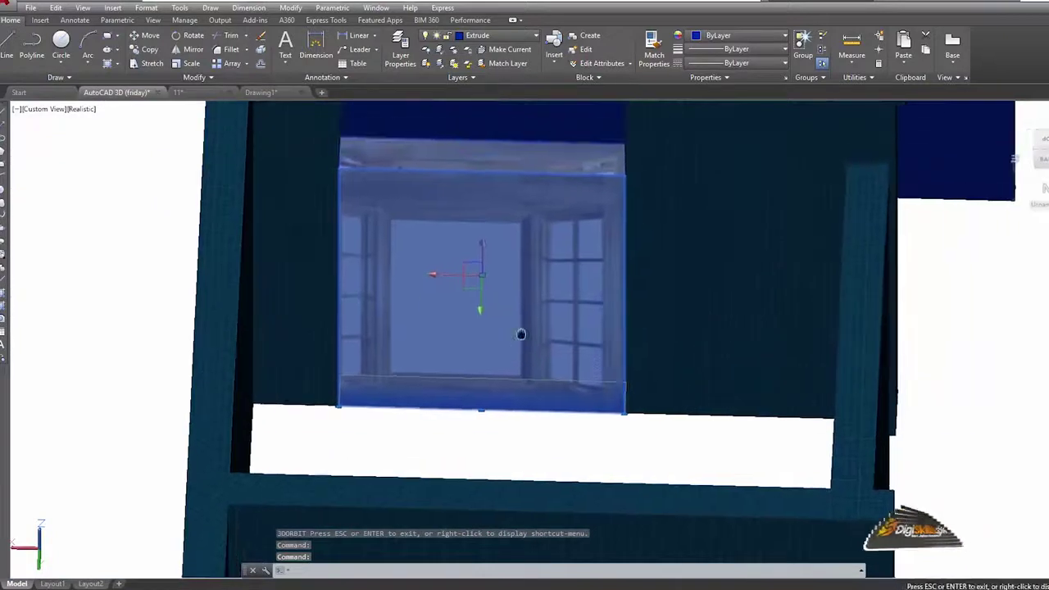
{"action": "middle_click_drag", "start_coordinate": [521, 332], "coordinate": [547, 362]}
Move the window straight up 3' (@0',0',3') from its lower corner.
{"action": "type", "text": "m"}
{"action": "key", "text": "Return"}
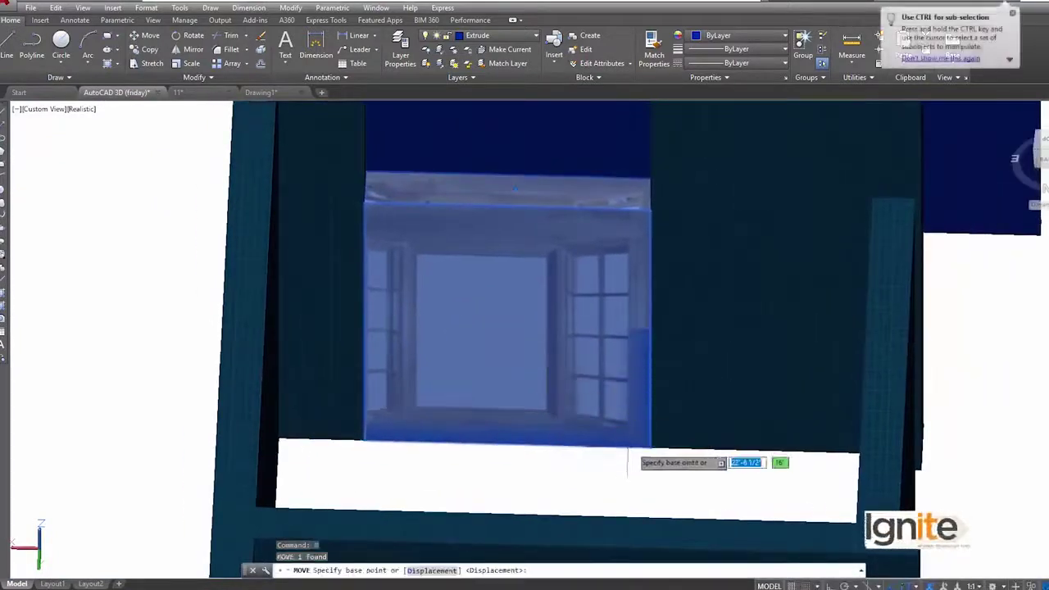
{"action": "left_click", "coordinate": [650, 447]}
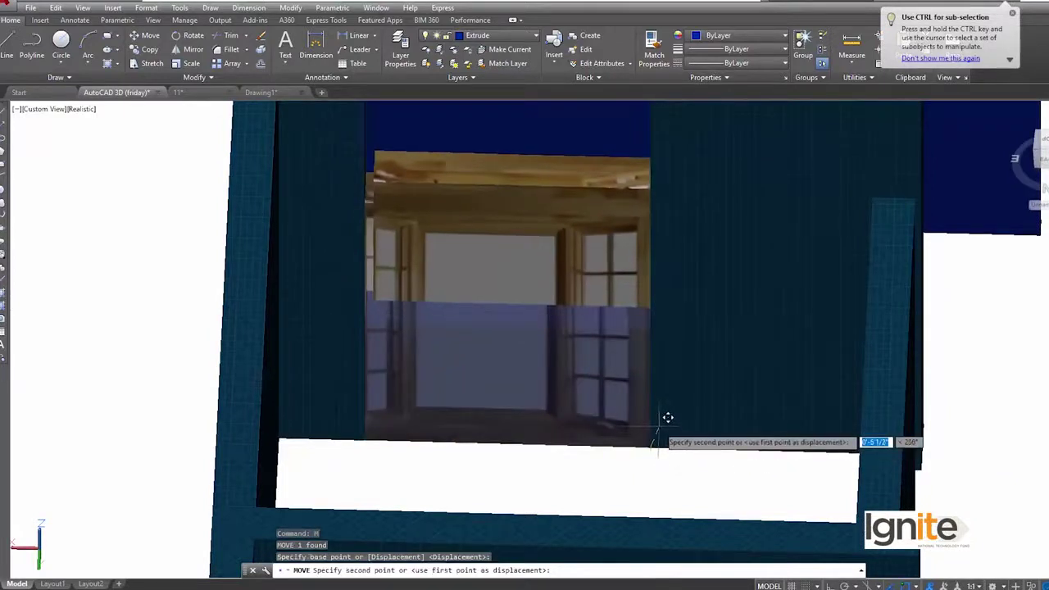
{"action": "type", "text": "0"}
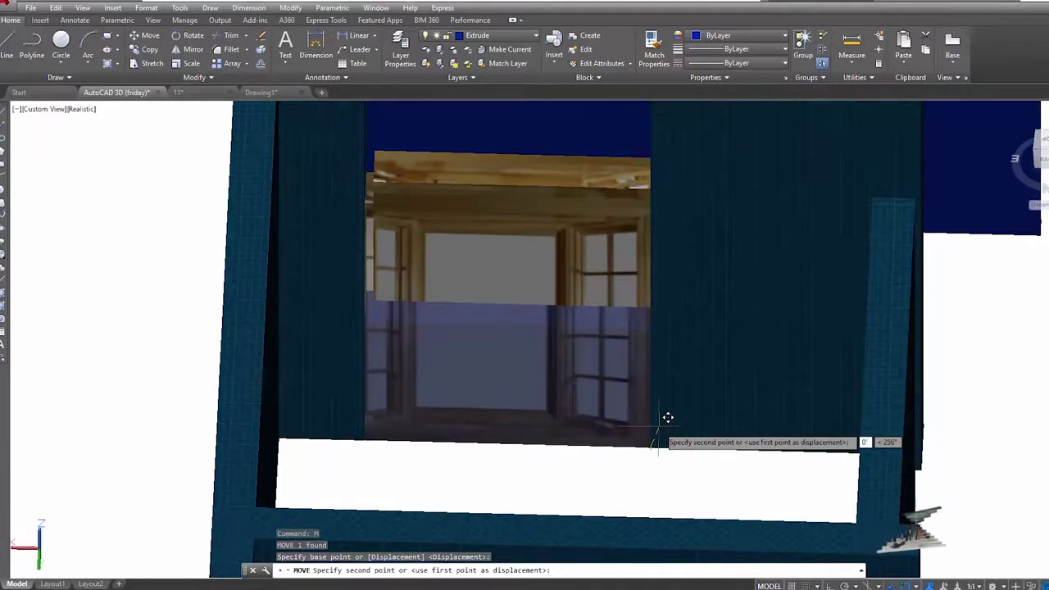
{"action": "key", "text": "Tab"}
{"action": "type", "text": "0"}
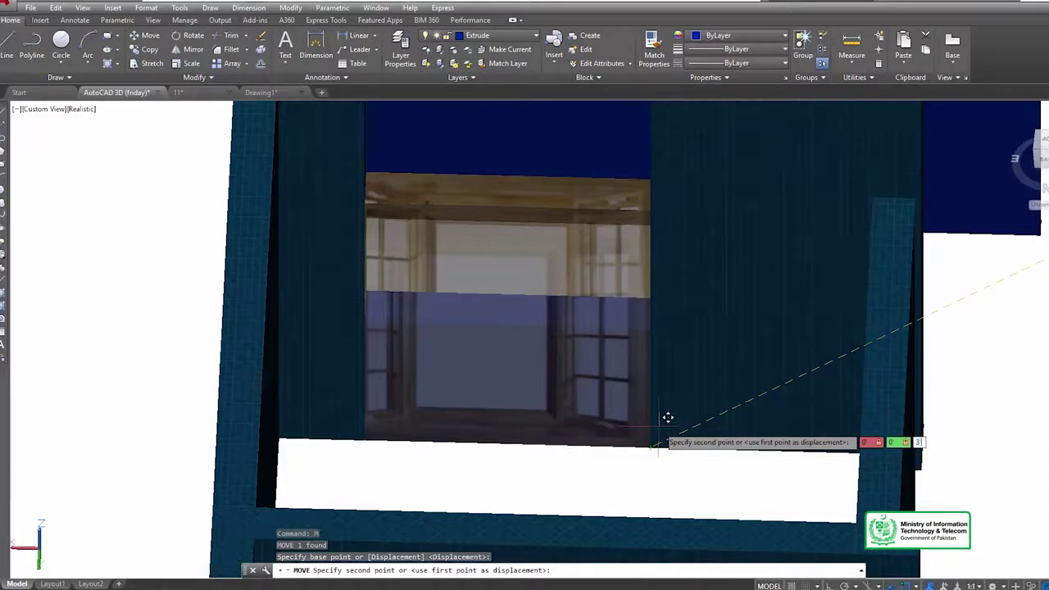
{"action": "key", "text": "Return"}
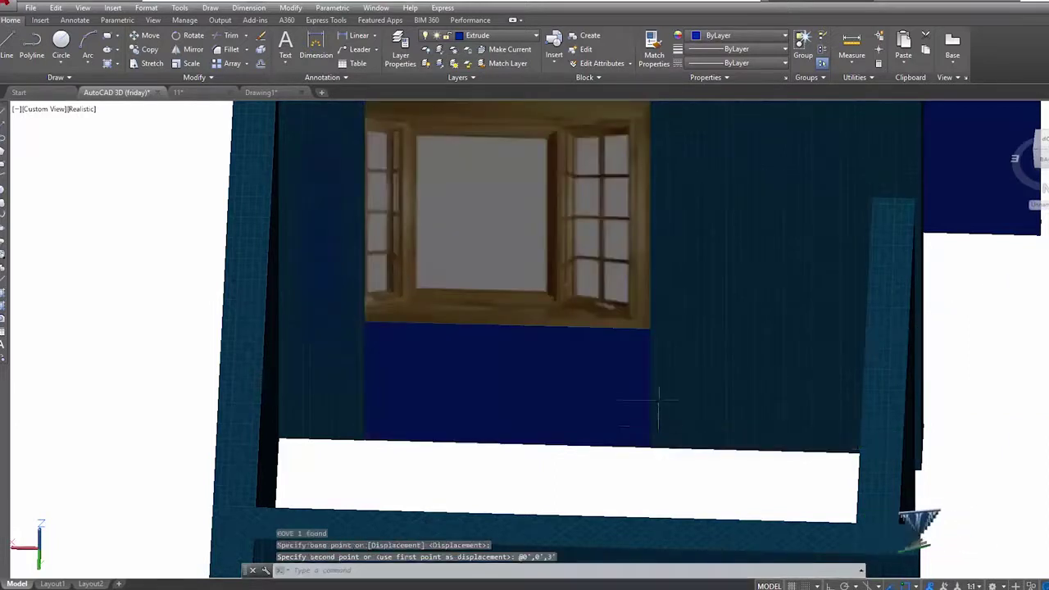
{"action": "scroll", "coordinate": [658, 408], "scroll_direction": "down", "scroll_amount": 5}
{"action": "scroll", "coordinate": [610, 291], "scroll_direction": "up", "scroll_amount": 4}
{"action": "scroll", "coordinate": [610, 290], "scroll_direction": "up", "scroll_amount": 2}
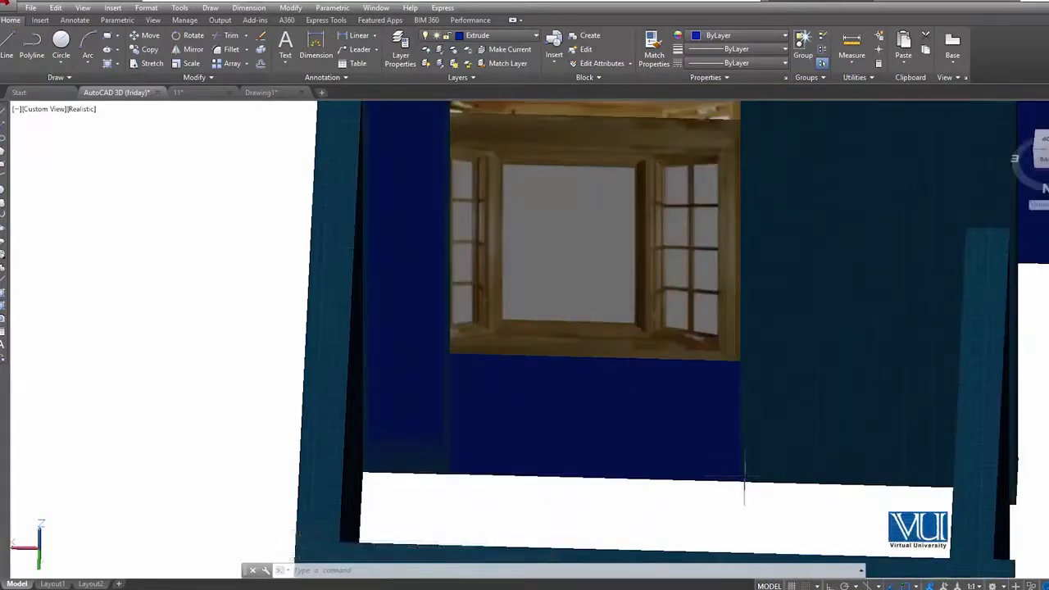
{"action": "mouse_move", "coordinate": [714, 403]}
{"action": "middle_mouse_down", "text": "shift"}
{"action": "mouse_move", "coordinate": [710, 427]}
{"action": "mouse_move", "coordinate": [697, 318]}
{"action": "middle_mouse_up", "text": "shift"}
Orbit around the window wall to check the window resting on the blue sill.
{"action": "type", "text": "ORBIT"}
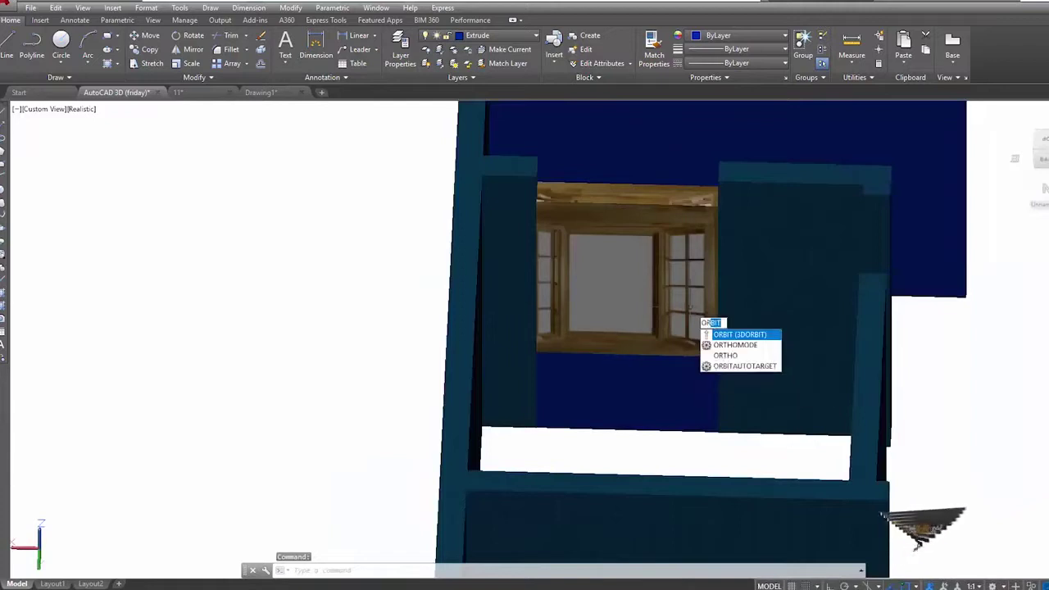
{"action": "key", "text": "Return"}
{"action": "mouse_move", "coordinate": [612, 363]}
{"action": "left_mouse_down"}
{"action": "mouse_move", "coordinate": [736, 202]}
{"action": "mouse_move", "coordinate": [661, 296]}
{"action": "mouse_move", "coordinate": [811, 395]}
{"action": "mouse_move", "coordinate": [816, 415]}
{"action": "mouse_move", "coordinate": [794, 398]}
{"action": "mouse_move", "coordinate": [538, 361]}
{"action": "mouse_move", "coordinate": [557, 347]}
{"action": "mouse_move", "coordinate": [670, 465]}
{"action": "left_mouse_up"}
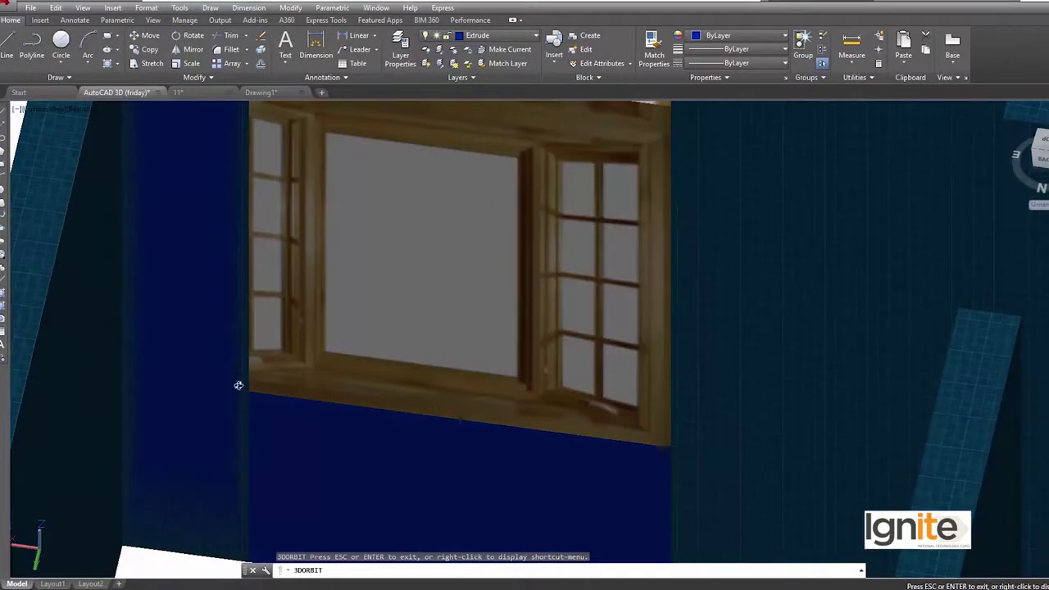
{"action": "mouse_move", "coordinate": [296, 398]}
{"action": "left_mouse_down"}
{"action": "mouse_move", "coordinate": [504, 402]}
{"action": "mouse_move", "coordinate": [335, 346]}
{"action": "mouse_move", "coordinate": [259, 386]}
{"action": "mouse_move", "coordinate": [768, 344]}
{"action": "mouse_move", "coordinate": [804, 222]}
{"action": "mouse_move", "coordinate": [749, 293]}
{"action": "mouse_move", "coordinate": [692, 290]}
{"action": "mouse_move", "coordinate": [710, 329]}
{"action": "mouse_move", "coordinate": [716, 309]}
{"action": "mouse_move", "coordinate": [738, 300]}
{"action": "mouse_move", "coordinate": [693, 296]}
{"action": "mouse_move", "coordinate": [681, 306]}
{"action": "mouse_move", "coordinate": [686, 270]}
{"action": "mouse_move", "coordinate": [692, 310]}
{"action": "mouse_move", "coordinate": [801, 262]}
{"action": "left_mouse_up"}
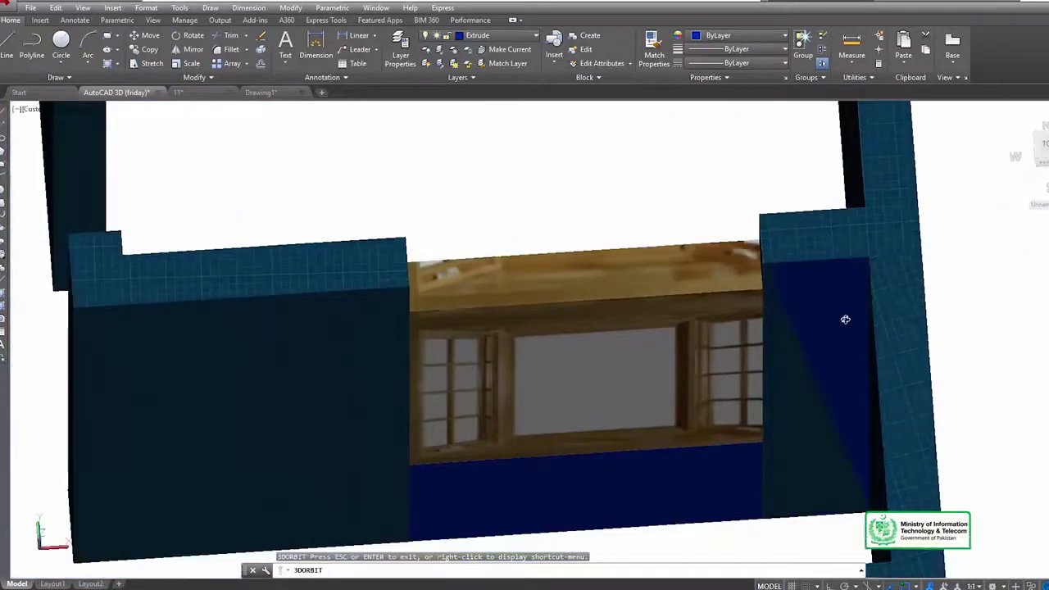
{"action": "mouse_move", "coordinate": [734, 277]}
{"action": "left_mouse_down"}
{"action": "mouse_move", "coordinate": [738, 235]}
{"action": "mouse_move", "coordinate": [733, 247]}
{"action": "left_mouse_up"}
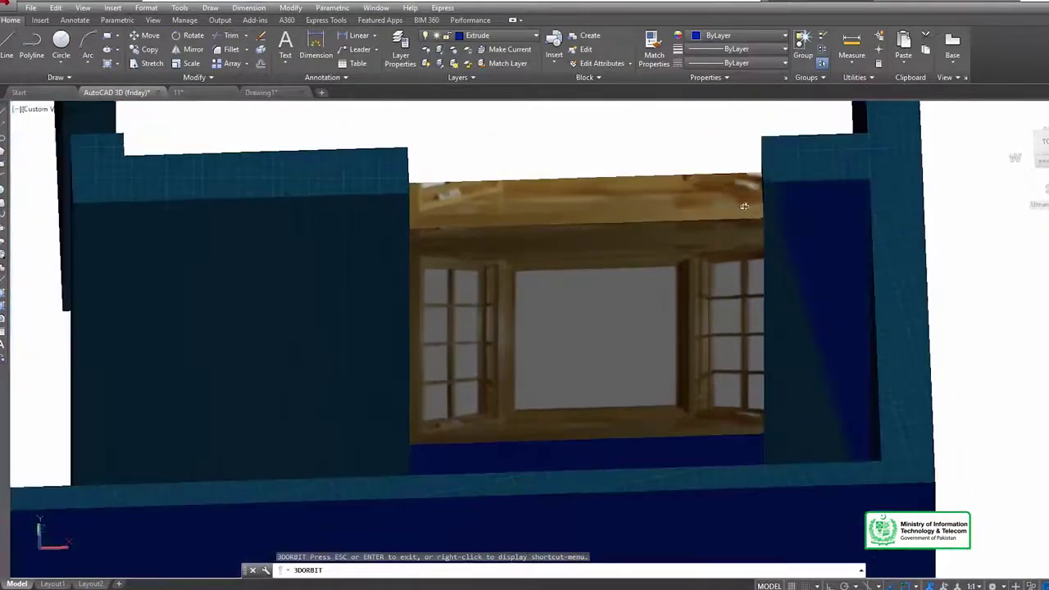
{"action": "left_click_drag", "start_coordinate": [745, 206], "coordinate": [733, 218]}
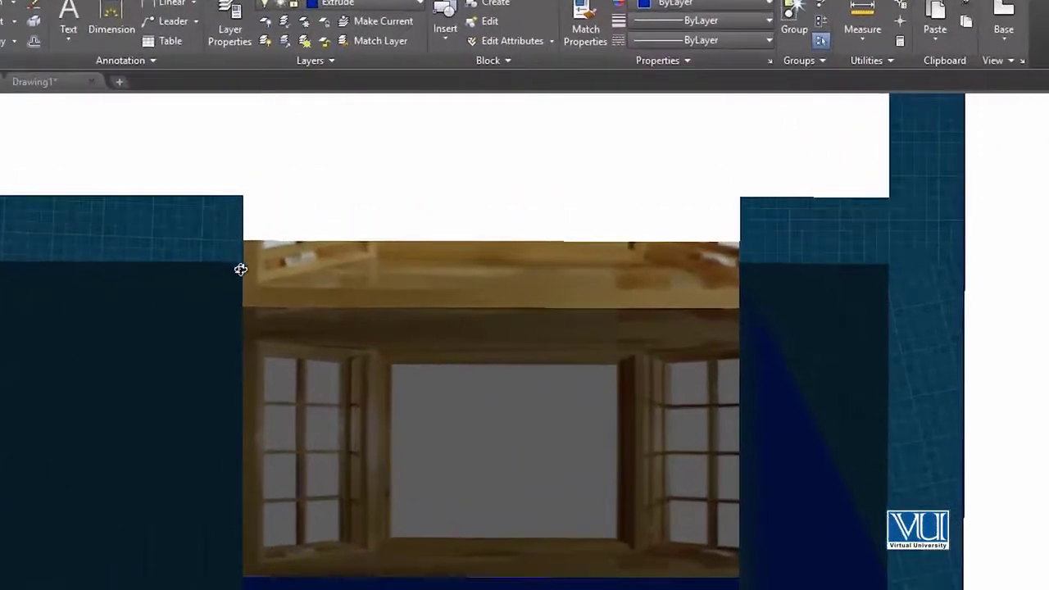
{"action": "left_click_drag", "start_coordinate": [251, 225], "coordinate": [287, 210]}
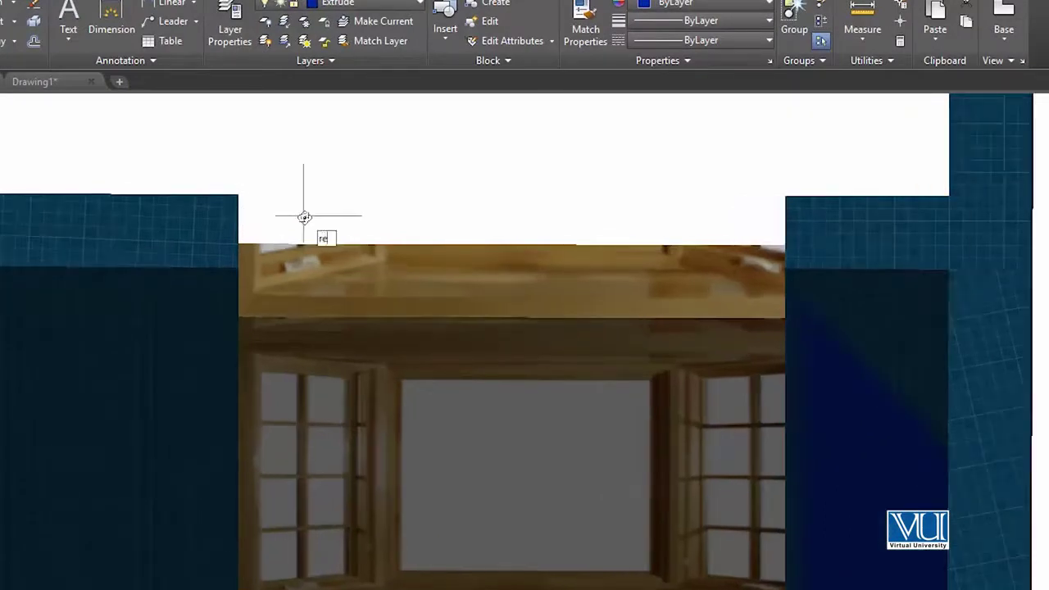
Draw a rectangle across the top of the window opening.
{"action": "key", "text": "Return"}
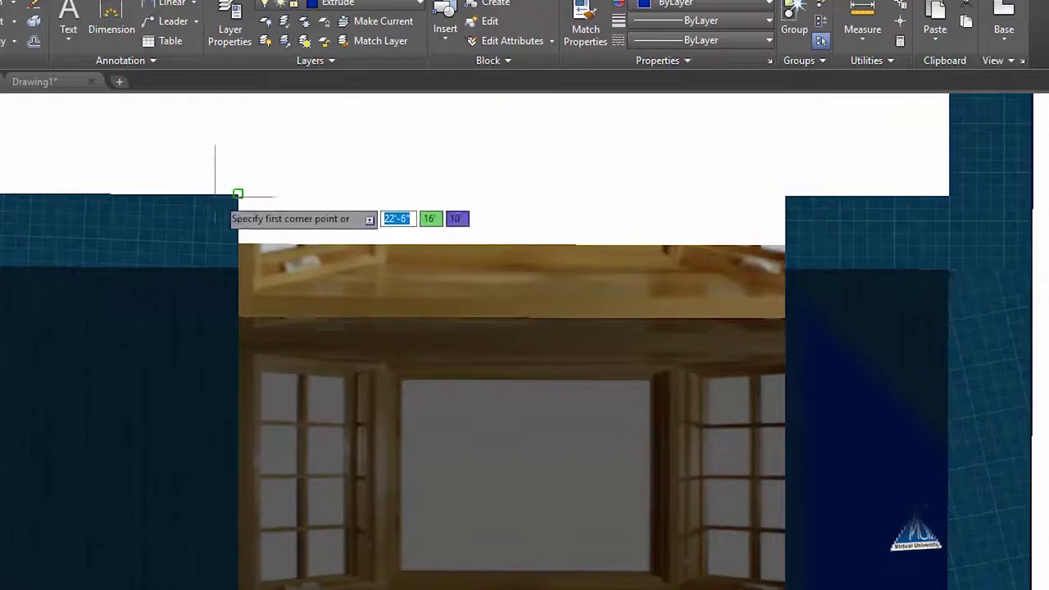
{"action": "left_click", "coordinate": [238, 194]}
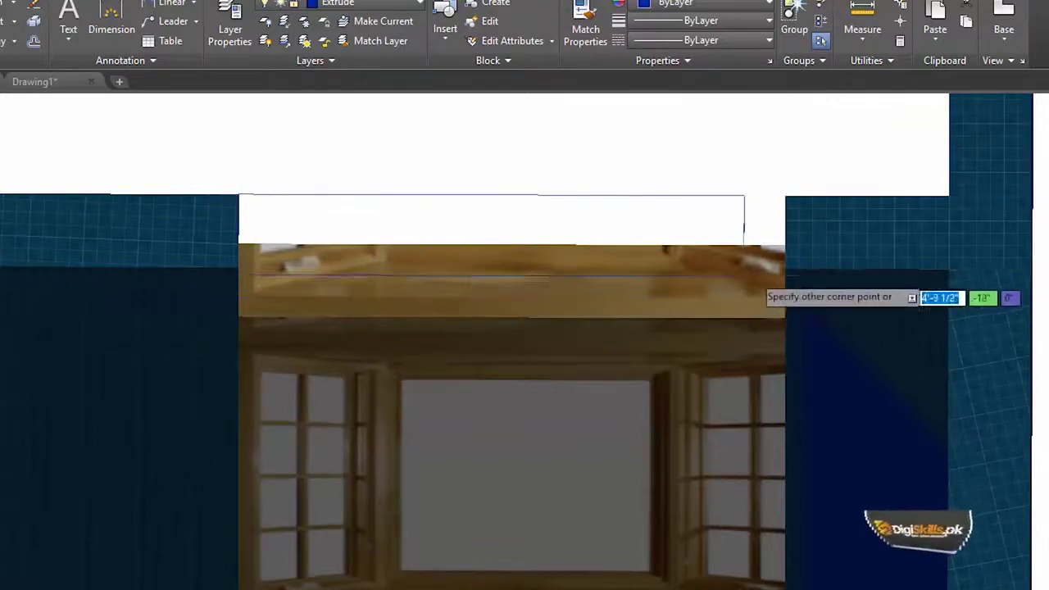
{"action": "left_click", "coordinate": [785, 268]}
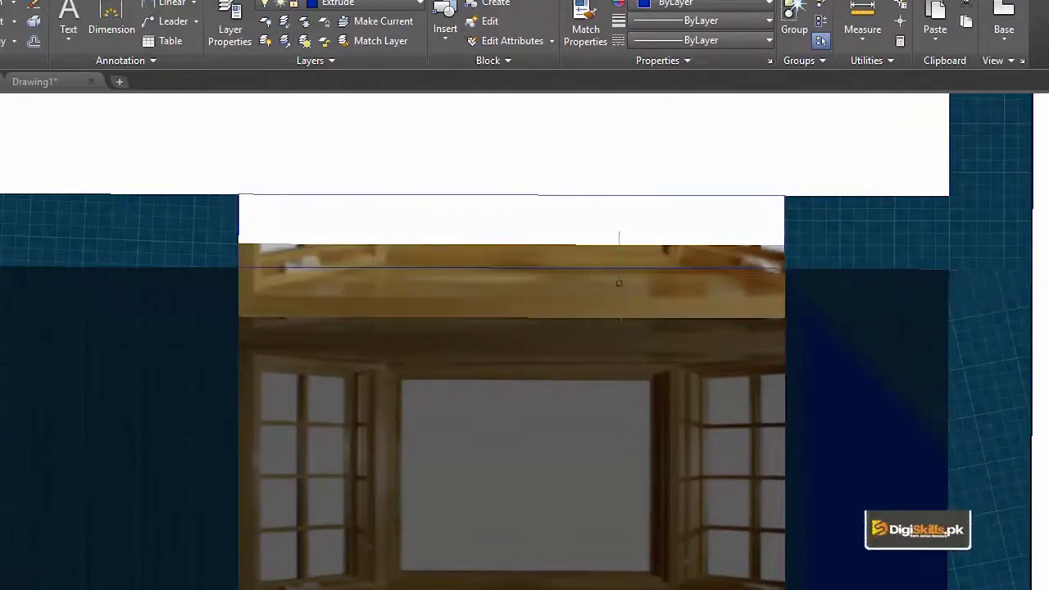
Extrude the rectangle up to the top of the wall band as a lintel block.
{"action": "left_click", "coordinate": [585, 193]}
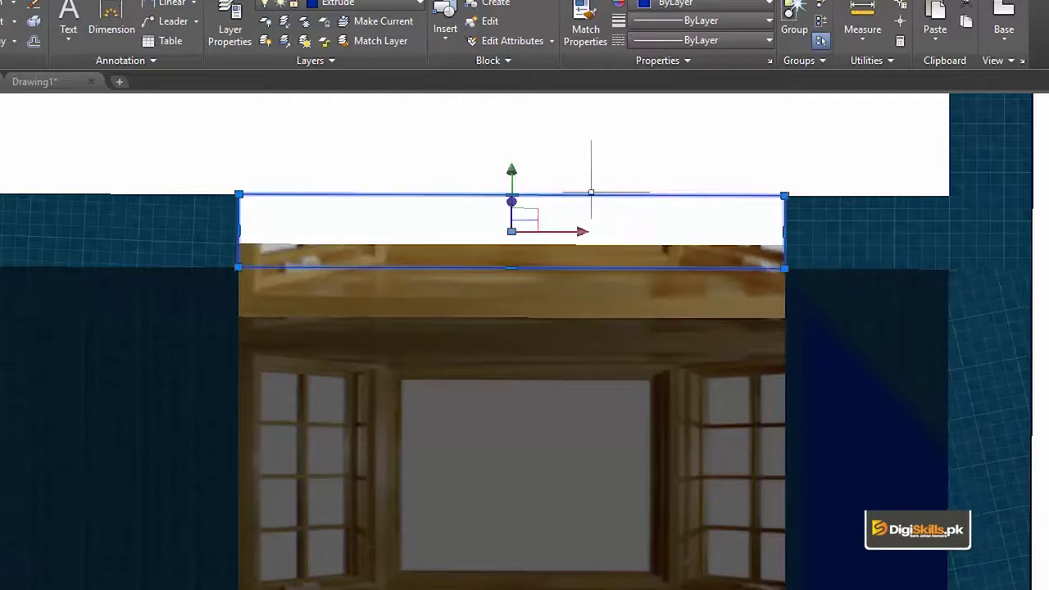
{"action": "type", "text": "EXxt"}
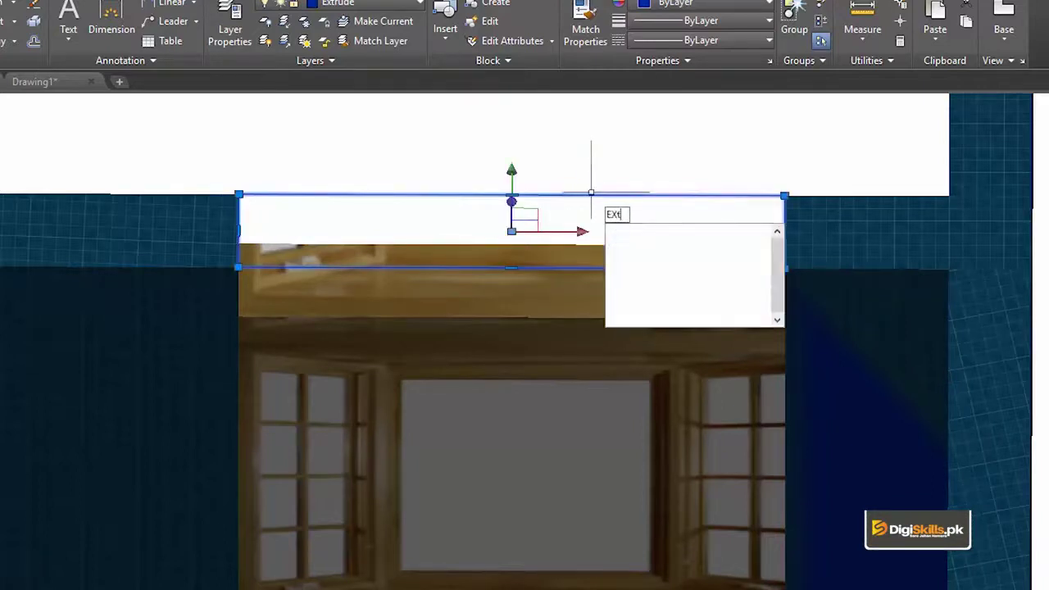
{"action": "key", "text": "Return"}
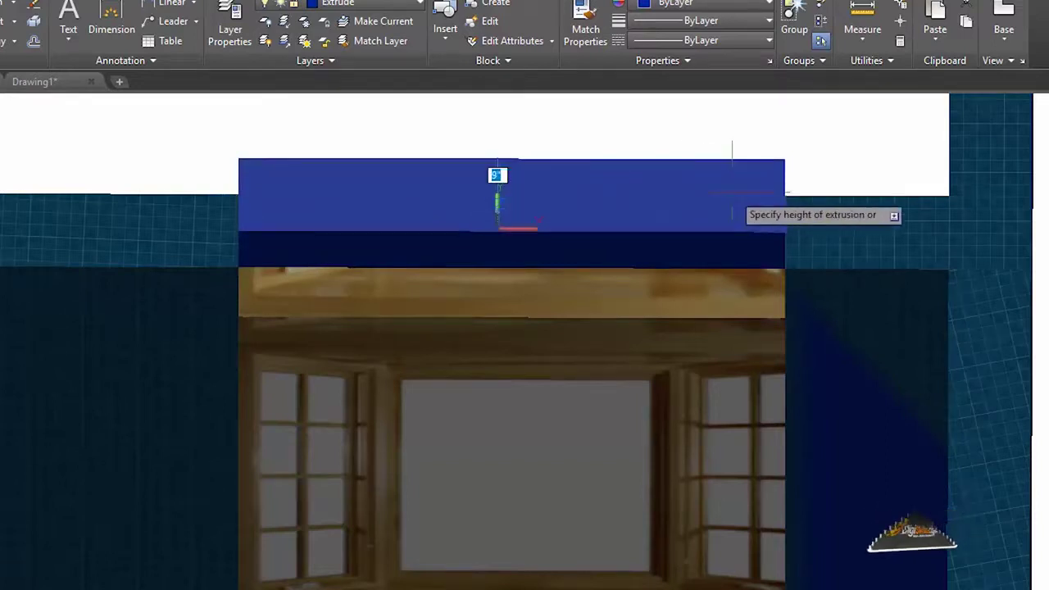
{"action": "left_click", "coordinate": [785, 318]}
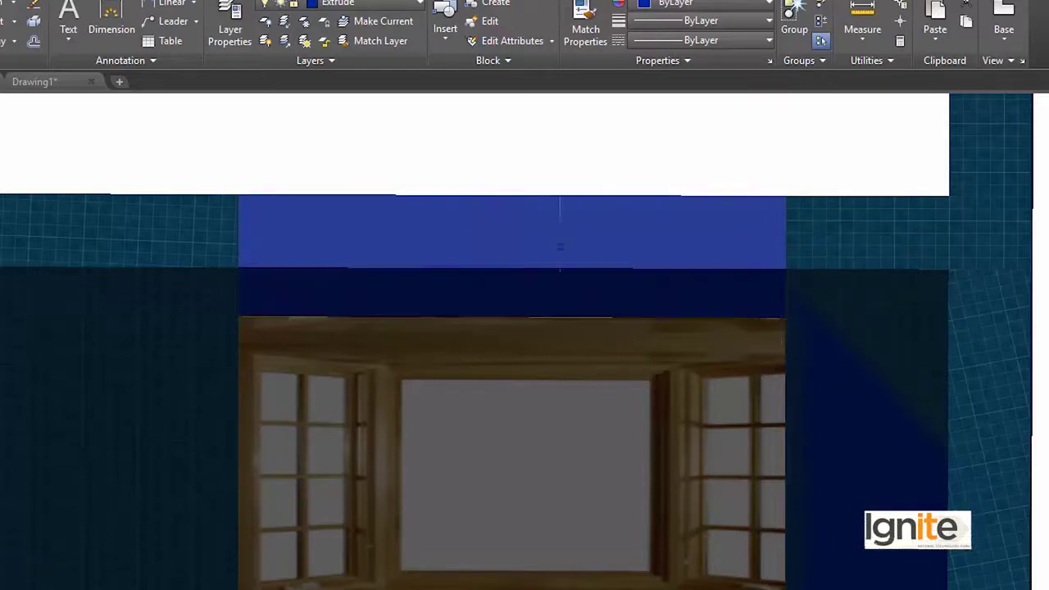
{"action": "type", "text": "or"}
{"action": "key", "text": "Return"}
Tilt the house model from the front toward a top-down view.
{"action": "mouse_move", "coordinate": [718, 392]}
{"action": "left_mouse_down"}
{"action": "mouse_move", "coordinate": [526, 161]}
{"action": "mouse_move", "coordinate": [566, 181]}
{"action": "mouse_move", "coordinate": [503, 317]}
{"action": "mouse_move", "coordinate": [354, 294]}
{"action": "mouse_move", "coordinate": [394, 229]}
{"action": "mouse_move", "coordinate": [471, 211]}
{"action": "mouse_move", "coordinate": [255, 173]}
{"action": "mouse_move", "coordinate": [726, 172]}
{"action": "mouse_move", "coordinate": [792, 226]}
{"action": "left_mouse_up"}
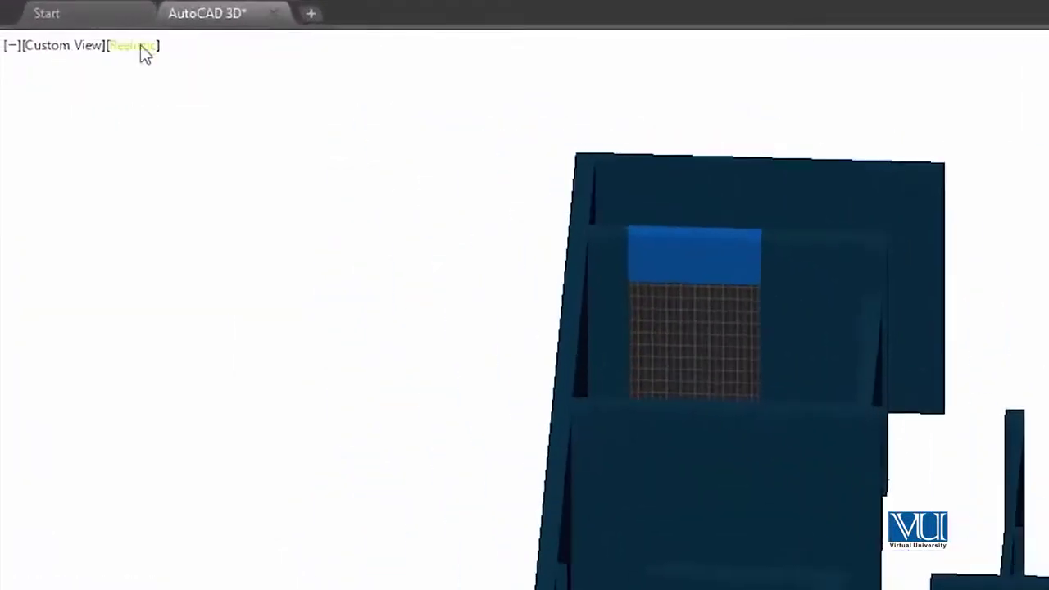
Switch to Wireframe visual style and Top view, zoomed on the upper-left room.
{"action": "left_click", "coordinate": [140, 46]}
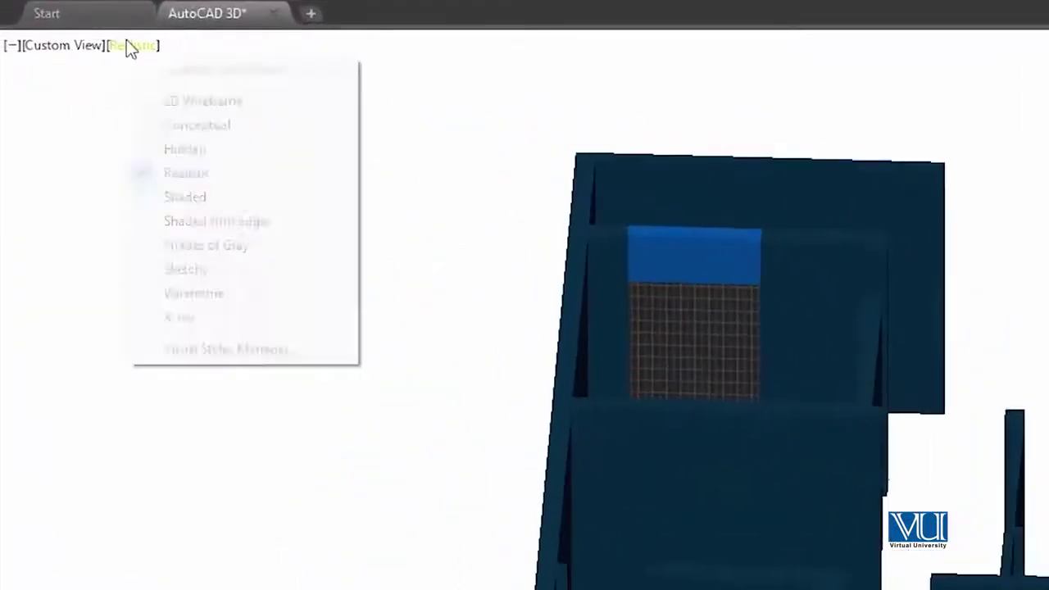
{"action": "left_click", "coordinate": [157, 292]}
{"action": "left_click", "coordinate": [47, 46]}
{"action": "left_click", "coordinate": [123, 101]}
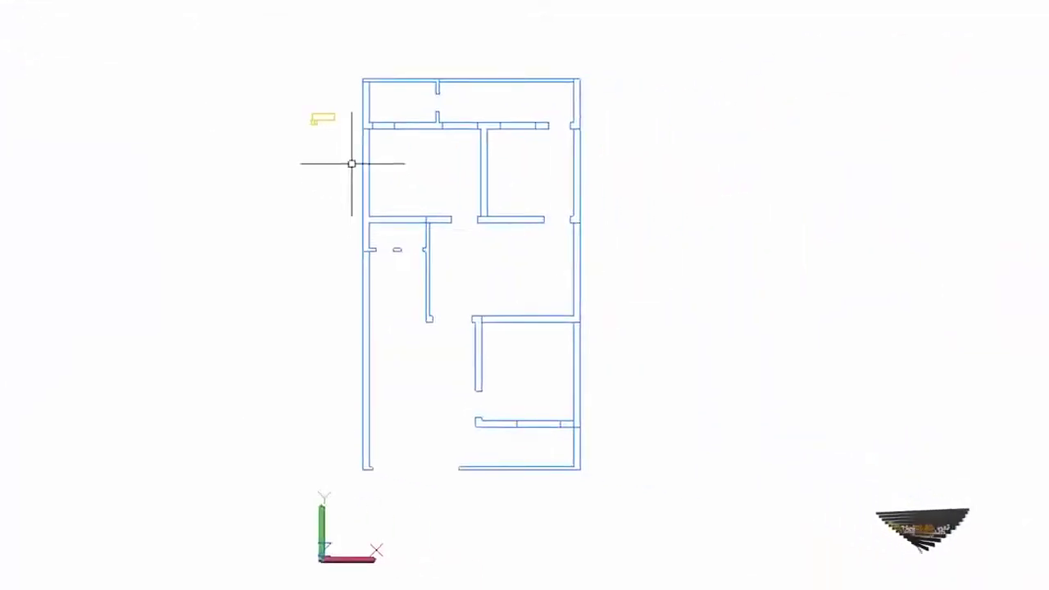
{"action": "scroll", "coordinate": [517, 267], "scroll_direction": "up", "scroll_amount": 5}
{"action": "middle_click_drag", "start_coordinate": [569, 189], "coordinate": [569, 345]}
{"action": "scroll", "coordinate": [546, 305], "scroll_direction": "up", "scroll_amount": 3}
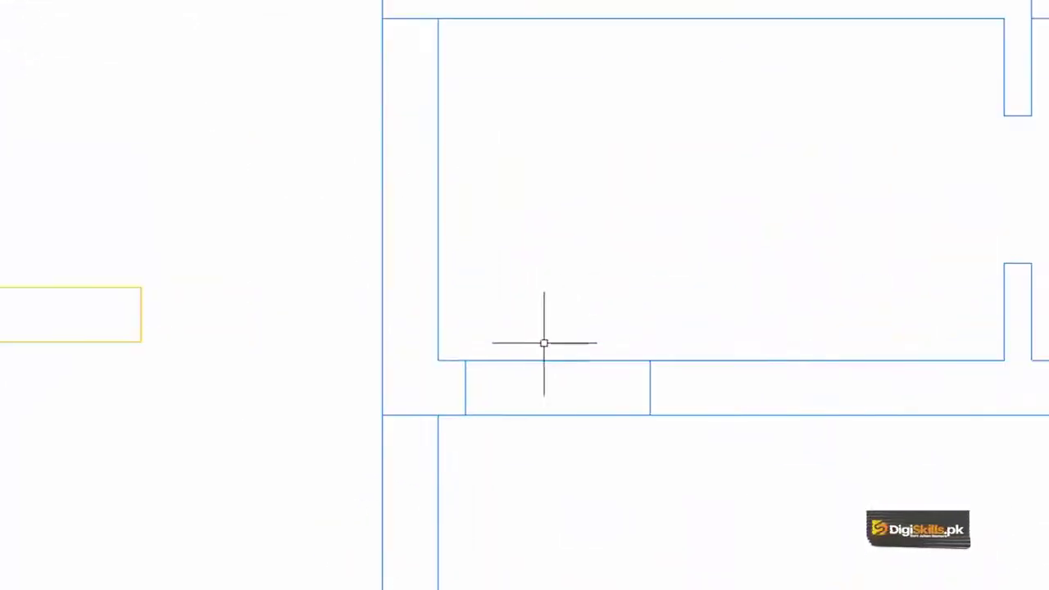
Delete the rectangle filling the wall gap.
{"action": "left_click", "coordinate": [555, 355]}
{"action": "left_click", "coordinate": [557, 367]}
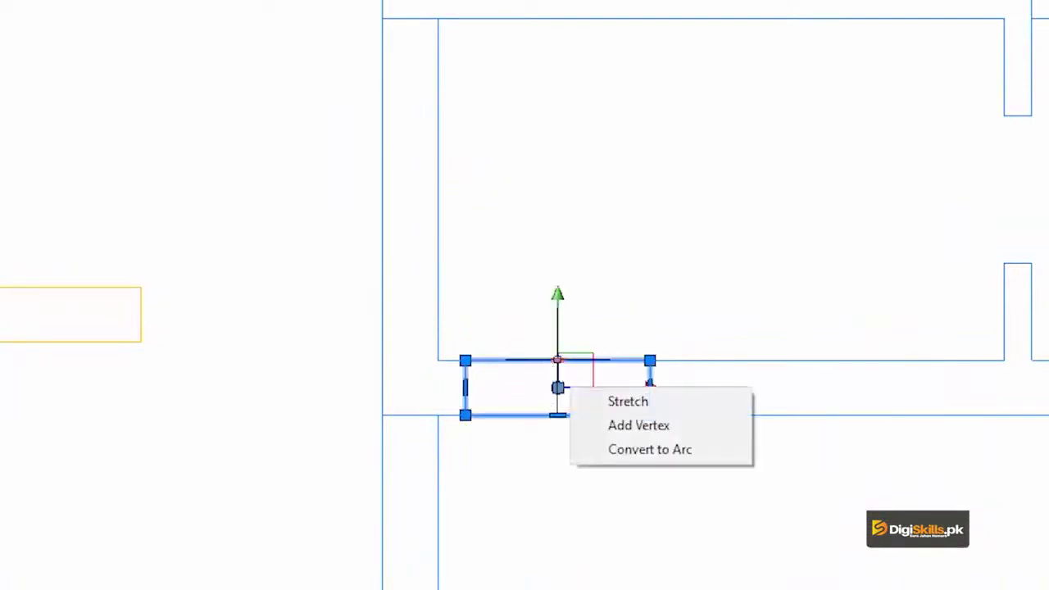
{"action": "key", "text": "Delete"}
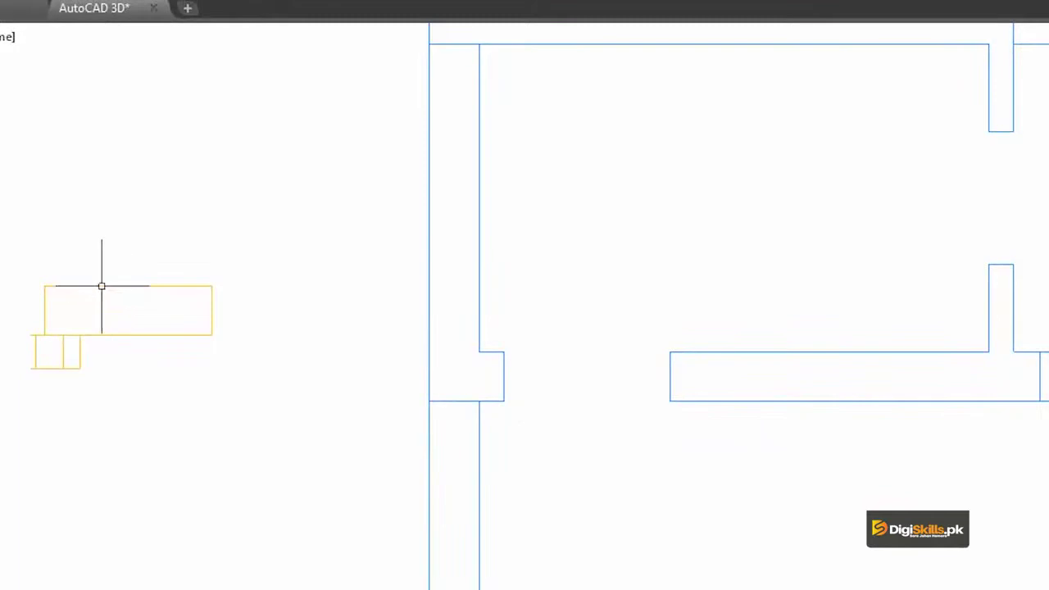
Select all parts of the yellow window block and start the Move command.
{"action": "left_click", "coordinate": [102, 286]}
{"action": "left_click_drag", "start_coordinate": [185, 226], "coordinate": [18, 435]}
{"action": "left_click_drag", "start_coordinate": [279, 180], "coordinate": [8, 396]}
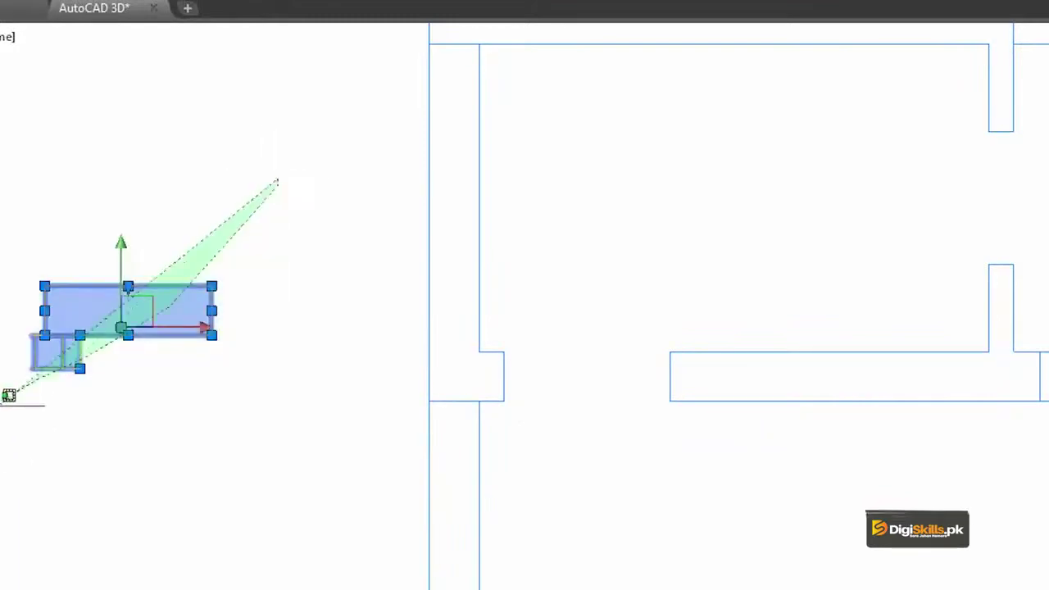
{"action": "left_click", "coordinate": [304, 204]}
{"action": "left_click", "coordinate": [19, 427]}
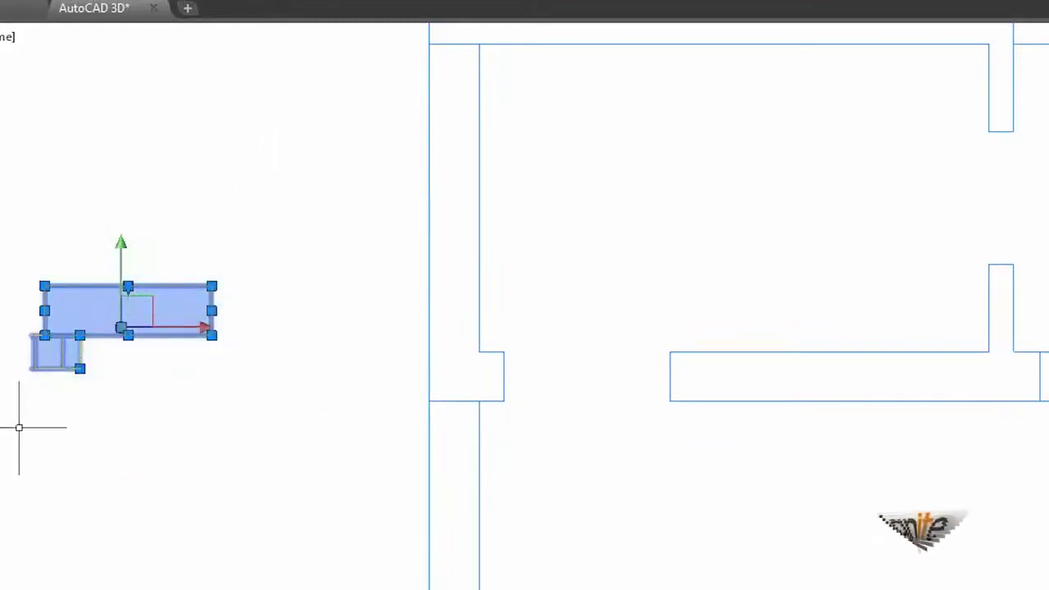
{"action": "type", "text": "m"}
{"action": "key", "text": "Return"}
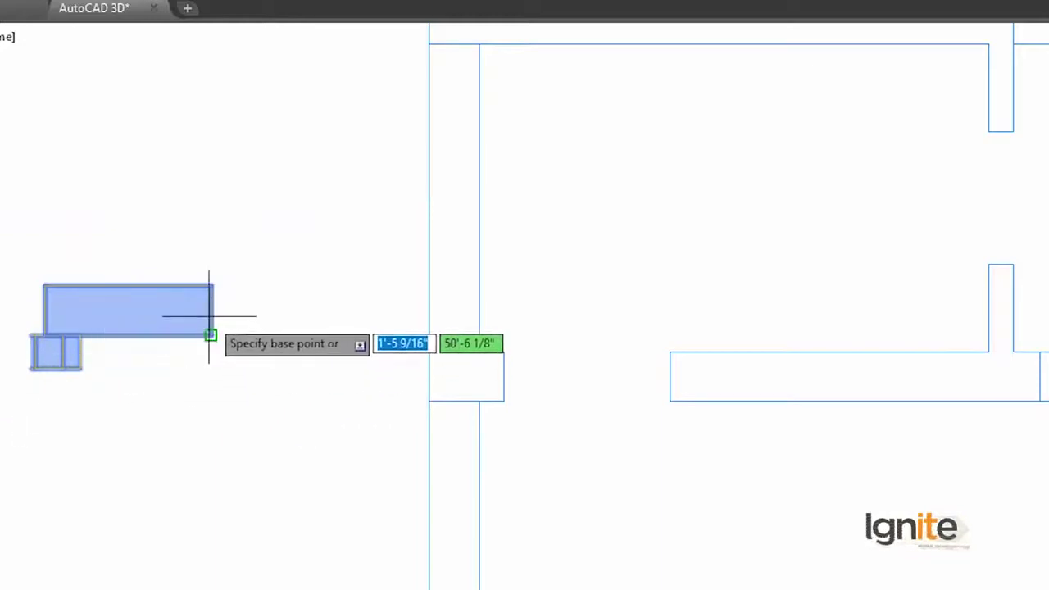
{"action": "scroll", "coordinate": [210, 312], "scroll_direction": "up", "scroll_amount": 2}
{"action": "scroll", "coordinate": [211, 311], "scroll_direction": "up", "scroll_amount": 1}
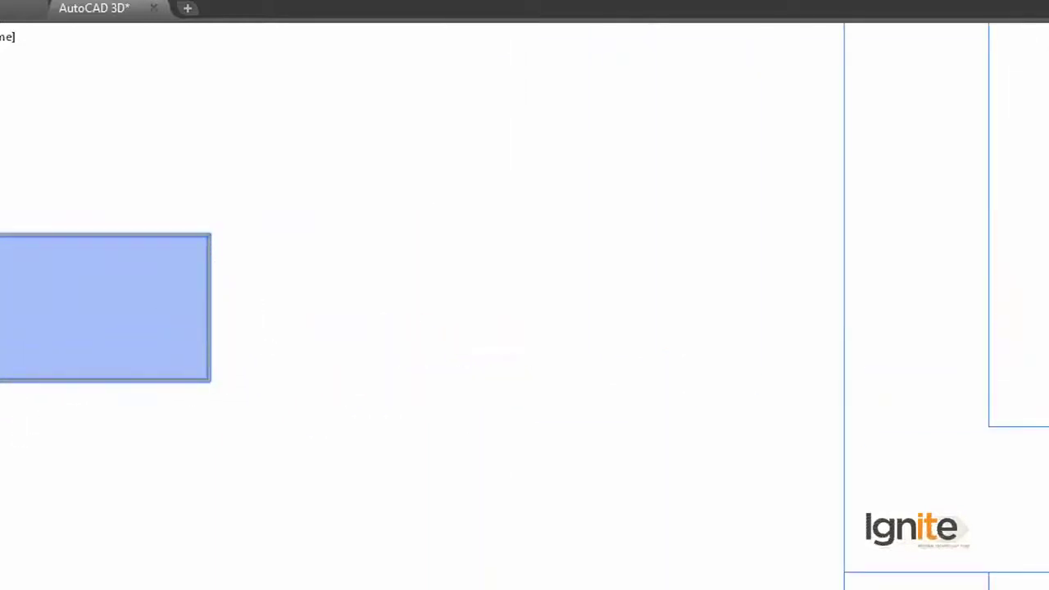
Review the Object Snap settings in Drafting Settings and confirm them.
{"action": "right_click", "coordinate": [563, 576]}
{"action": "left_click", "coordinate": [578, 551]}
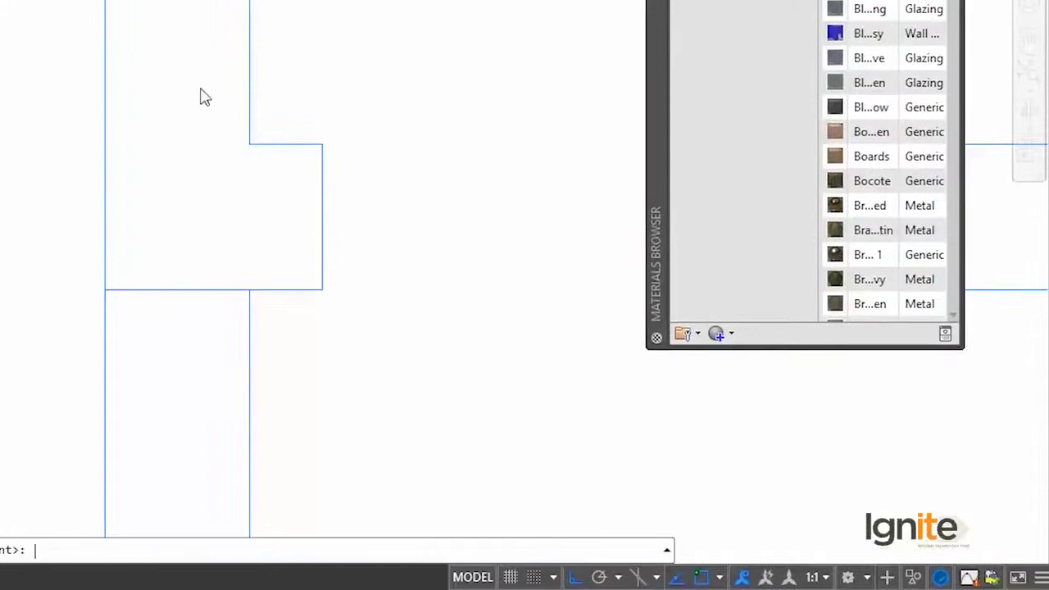
{"action": "left_click", "coordinate": [301, 44]}
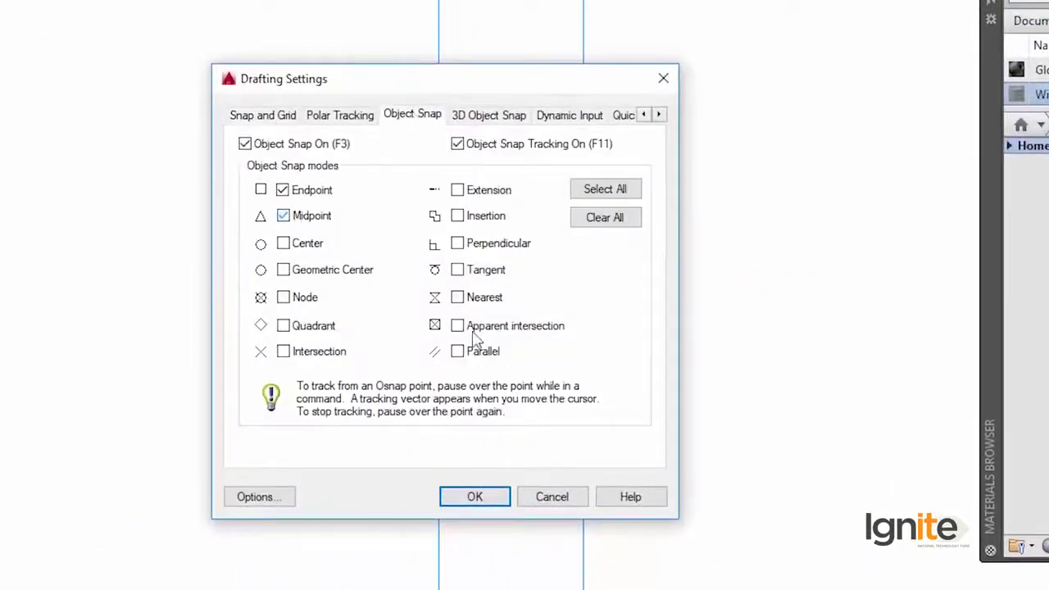
{"action": "left_click", "coordinate": [491, 499]}
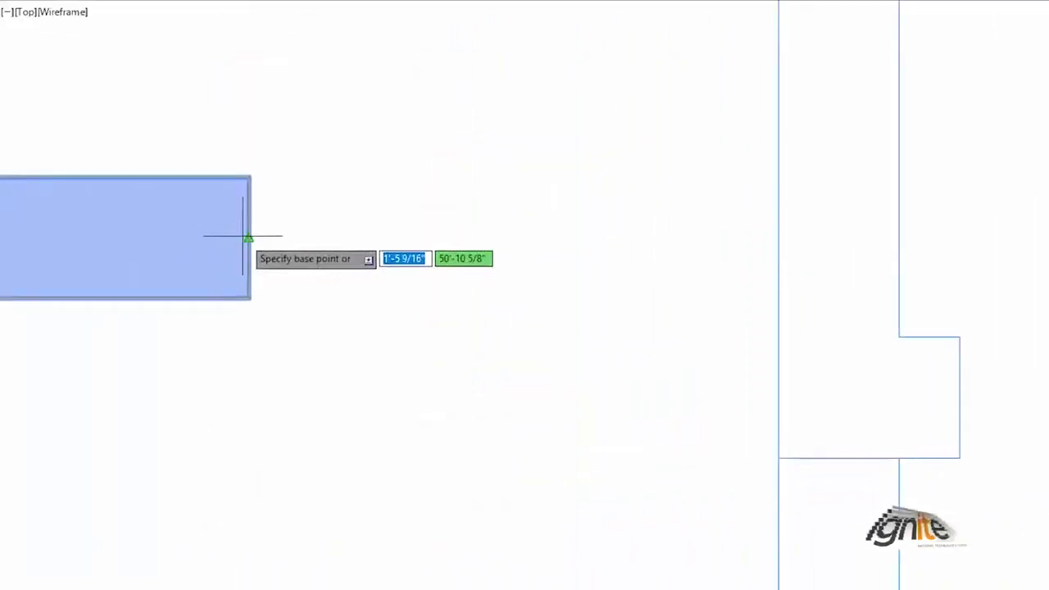
Place the window block by its edge midpoint into the wall opening, then apply Realistic style.
{"action": "left_click", "coordinate": [248, 238]}
{"action": "scroll", "coordinate": [869, 287], "scroll_direction": "down", "scroll_amount": 5}
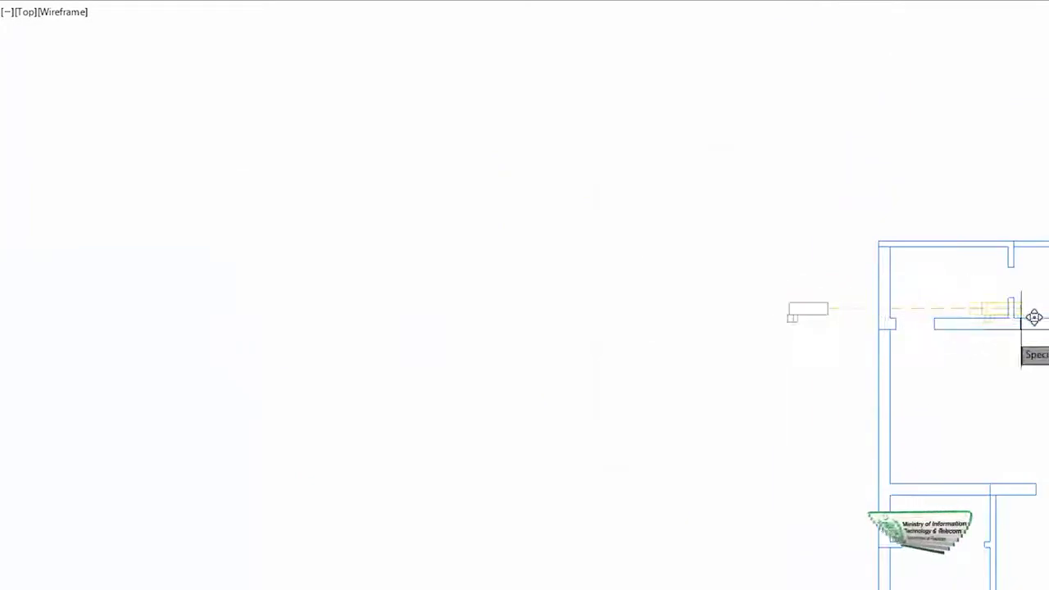
{"action": "scroll", "coordinate": [856, 307], "scroll_direction": "up", "scroll_amount": 2}
{"action": "scroll", "coordinate": [844, 295], "scroll_direction": "up", "scroll_amount": 4}
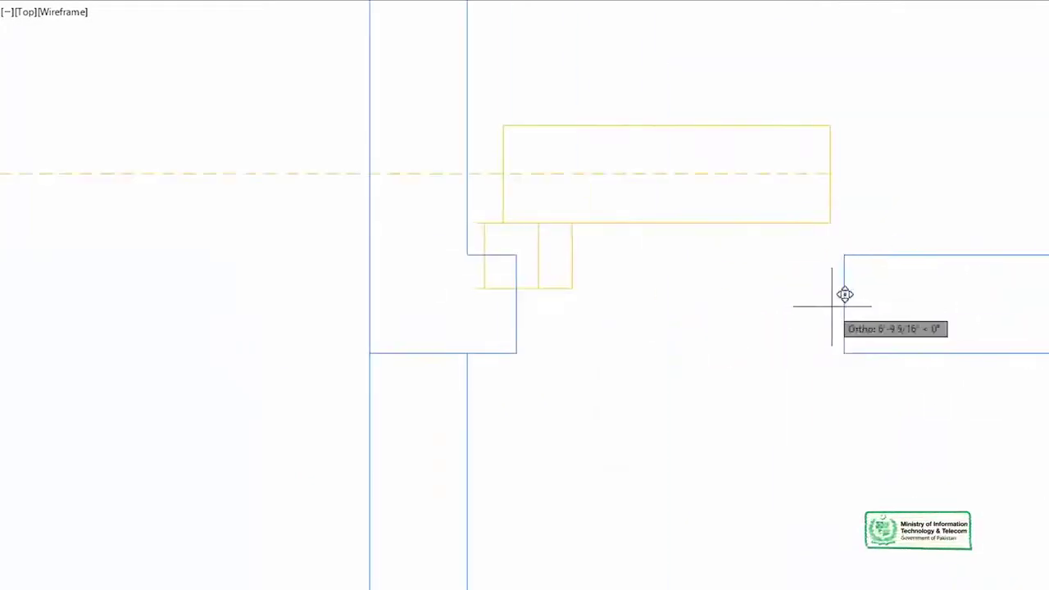
{"action": "left_click", "coordinate": [847, 306]}
{"action": "scroll", "coordinate": [847, 306], "scroll_direction": "down", "scroll_amount": 4}
{"action": "mouse_move", "coordinate": [848, 305]}
{"action": "middle_mouse_down"}
{"action": "mouse_move", "coordinate": [743, 336]}
{"action": "mouse_move", "coordinate": [482, 289]}
{"action": "middle_mouse_up"}
{"action": "scroll", "coordinate": [743, 335], "scroll_direction": "down", "scroll_amount": 4}
{"action": "scroll", "coordinate": [509, 295], "scroll_direction": "down", "scroll_amount": 2}
{"action": "left_click", "coordinate": [65, 15]}
{"action": "left_click", "coordinate": [107, 105]}
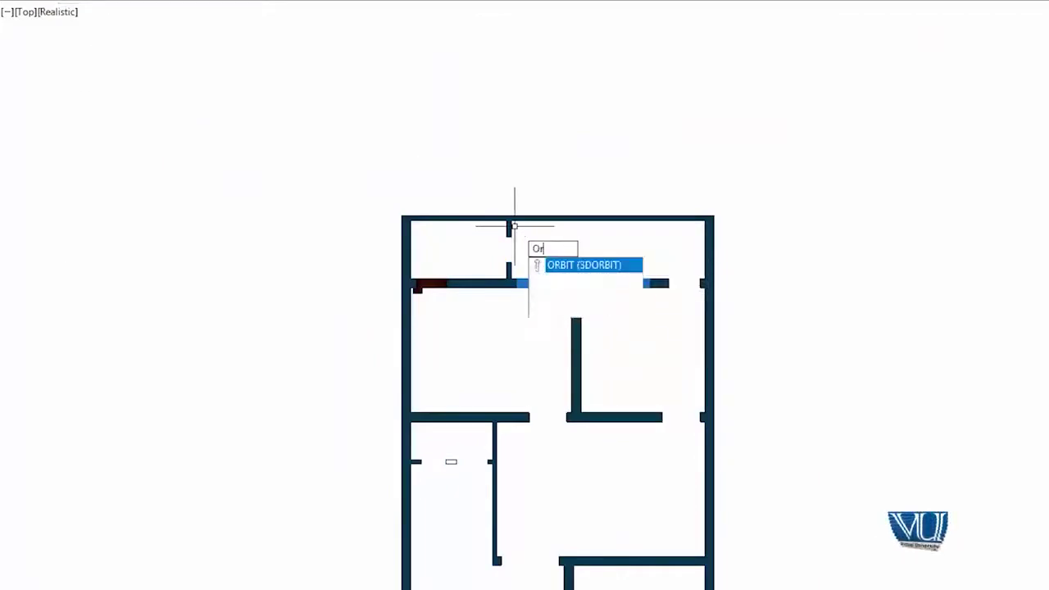
Tilt the floor plan into a 3D view of the walls and zoom in close to the red door opening.
{"action": "key", "text": "Return"}
{"action": "mouse_move", "coordinate": [529, 300]}
{"action": "left_mouse_down"}
{"action": "mouse_move", "coordinate": [691, 208]}
{"action": "mouse_move", "coordinate": [551, 212]}
{"action": "mouse_move", "coordinate": [405, 349]}
{"action": "left_mouse_up"}
{"action": "scroll", "coordinate": [452, 340], "scroll_direction": "up", "scroll_amount": 2}
{"action": "scroll", "coordinate": [446, 335], "scroll_direction": "up", "scroll_amount": 2}
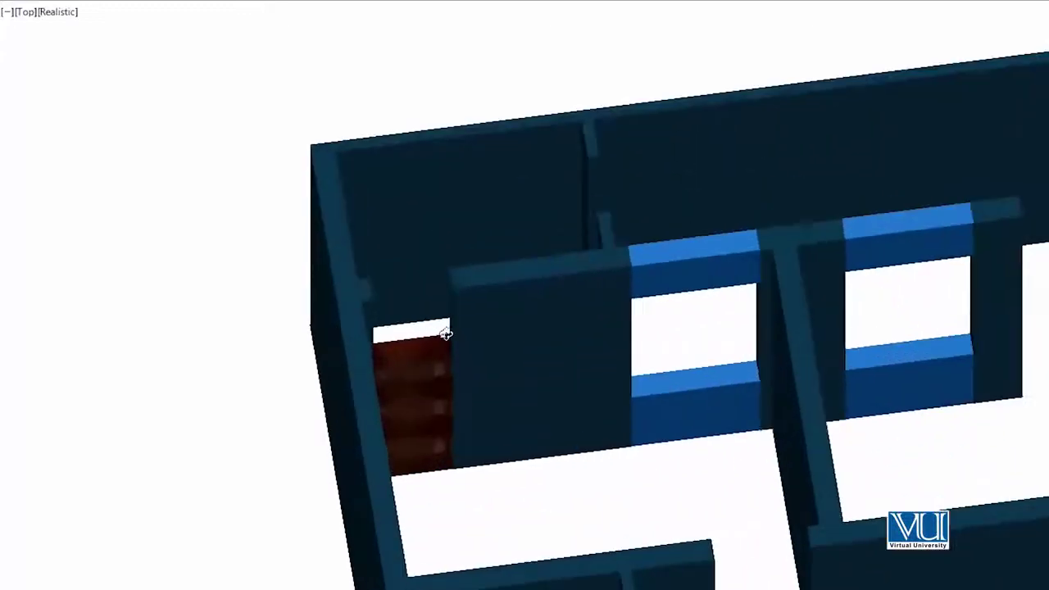
{"action": "scroll", "coordinate": [459, 352], "scroll_direction": "up", "scroll_amount": 3}
{"action": "scroll", "coordinate": [494, 398], "scroll_direction": "down", "scroll_amount": 3}
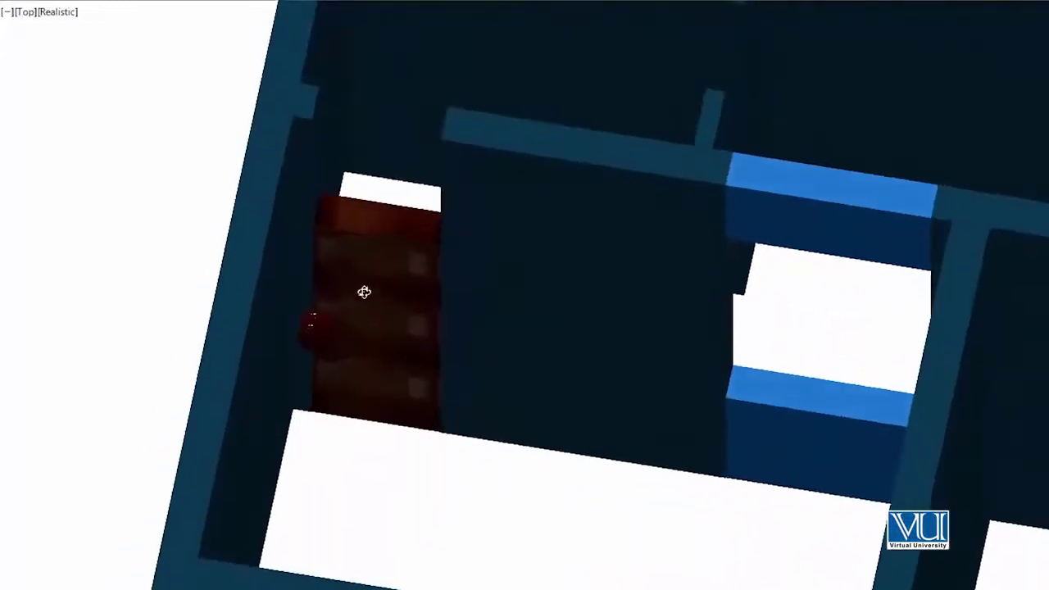
{"action": "scroll", "coordinate": [374, 275], "scroll_direction": "up", "scroll_amount": 3}
{"action": "mouse_move", "coordinate": [439, 278]}
{"action": "left_mouse_down"}
{"action": "mouse_move", "coordinate": [473, 293]}
{"action": "mouse_move", "coordinate": [437, 307]}
{"action": "left_mouse_up"}
{"action": "scroll", "coordinate": [435, 304], "scroll_direction": "up", "scroll_amount": 2}
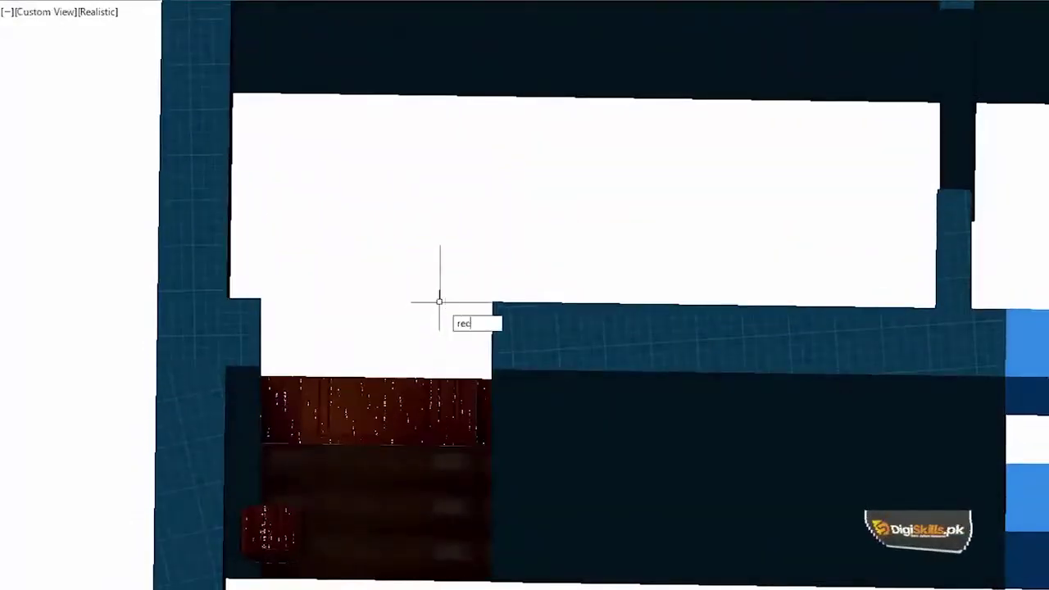
Draw a rectangle spanning the door opening from corner to corner.
{"action": "key", "text": "Return"}
{"action": "left_click", "coordinate": [261, 301]}
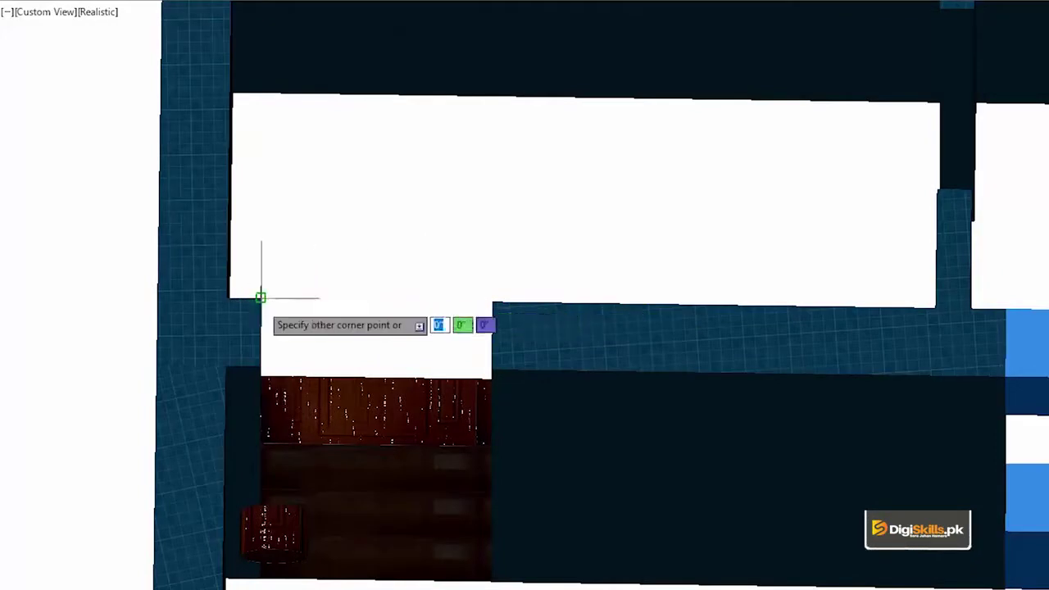
{"action": "left_click", "coordinate": [491, 368]}
{"action": "scroll", "coordinate": [503, 345], "scroll_direction": "down", "scroll_amount": 2}
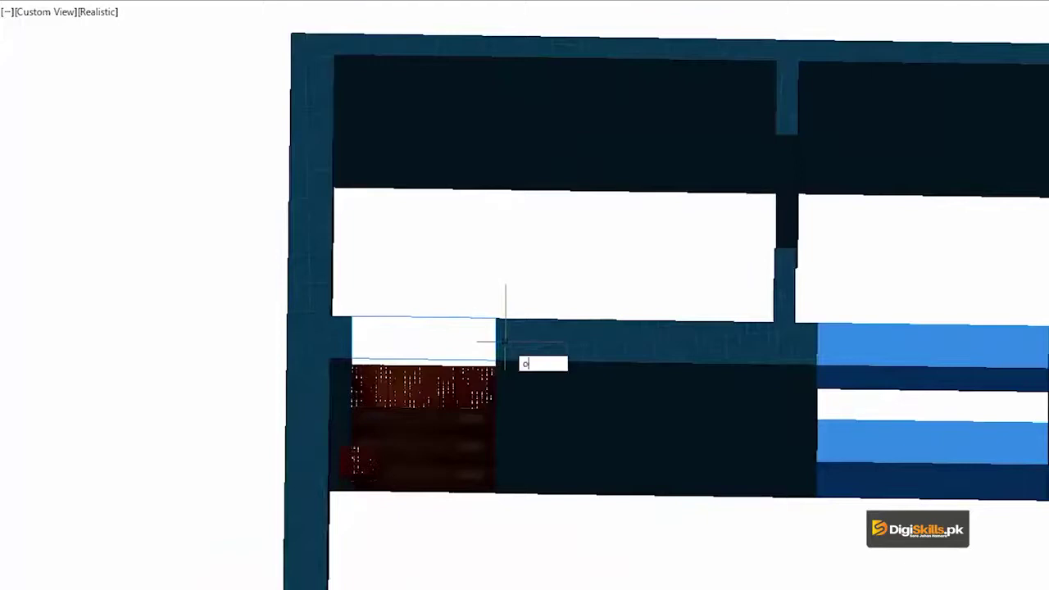
Extrude the rectangle upward into a lintel block above the red door.
{"action": "type", "text": "rbit"}
{"action": "key", "text": "Return"}
{"action": "mouse_move", "coordinate": [450, 307]}
{"action": "left_mouse_down"}
{"action": "mouse_move", "coordinate": [456, 265]}
{"action": "mouse_move", "coordinate": [437, 177]}
{"action": "left_mouse_up"}
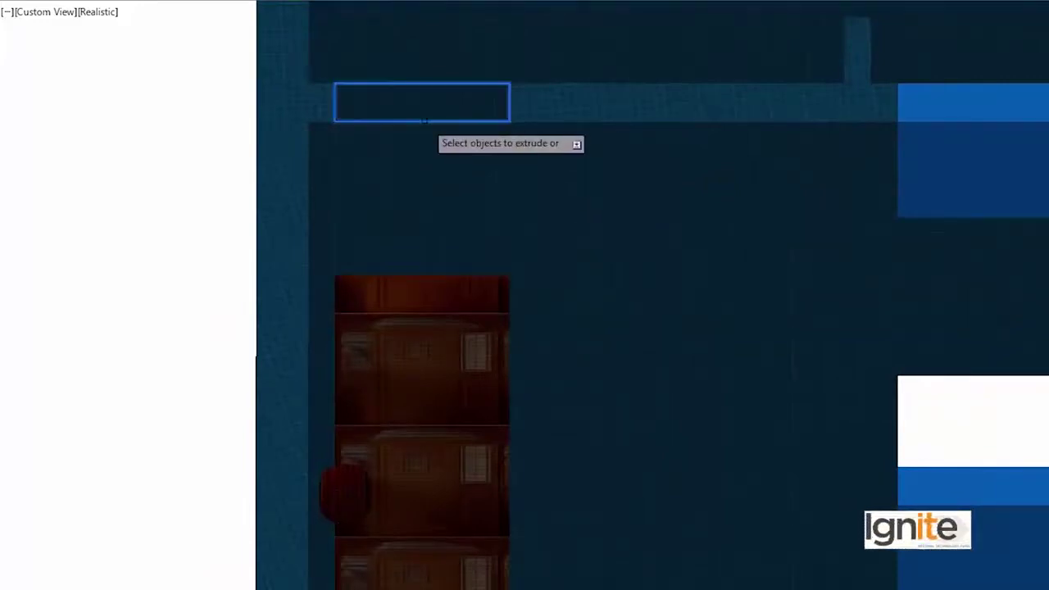
{"action": "left_click", "coordinate": [424, 121]}
{"action": "key", "text": "Return"}
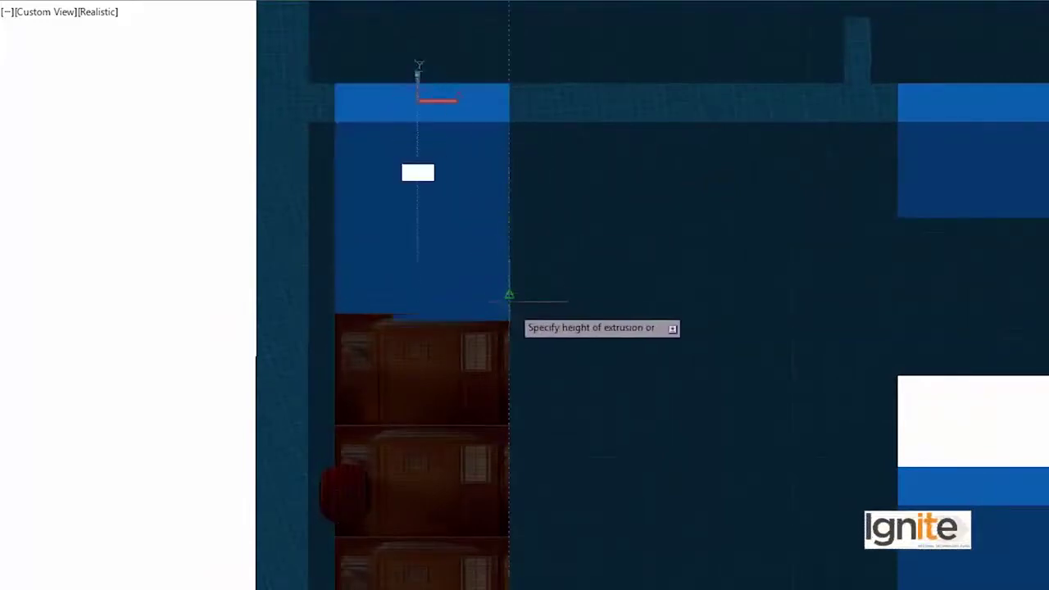
{"action": "left_click", "coordinate": [511, 300]}
{"action": "scroll", "coordinate": [516, 303], "scroll_direction": "down", "scroll_amount": 4}
{"action": "middle_click_drag", "start_coordinate": [520, 316], "coordinate": [519, 272]}
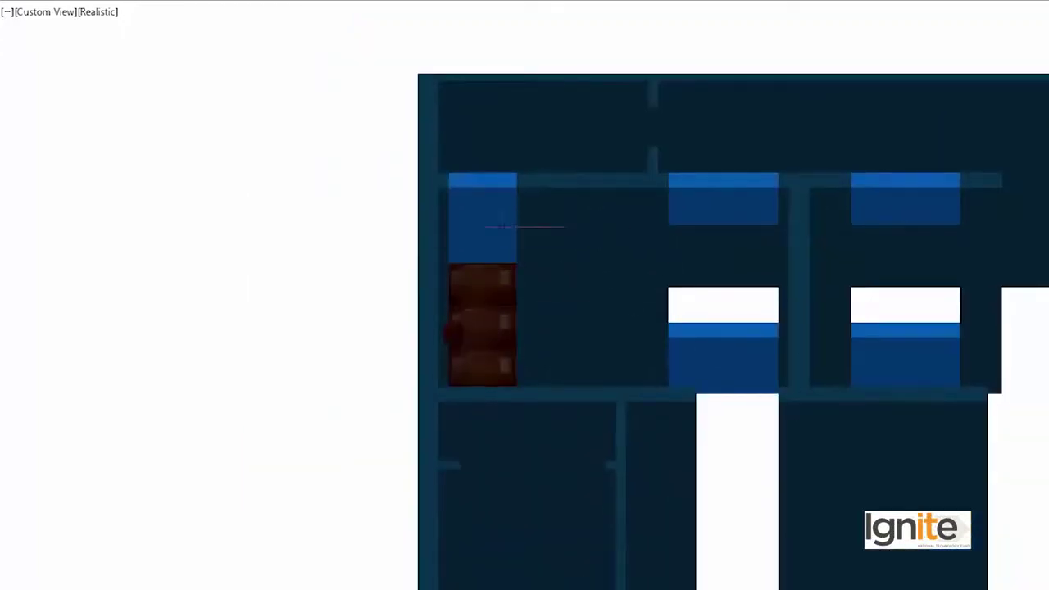
{"action": "left_click", "coordinate": [492, 227]}
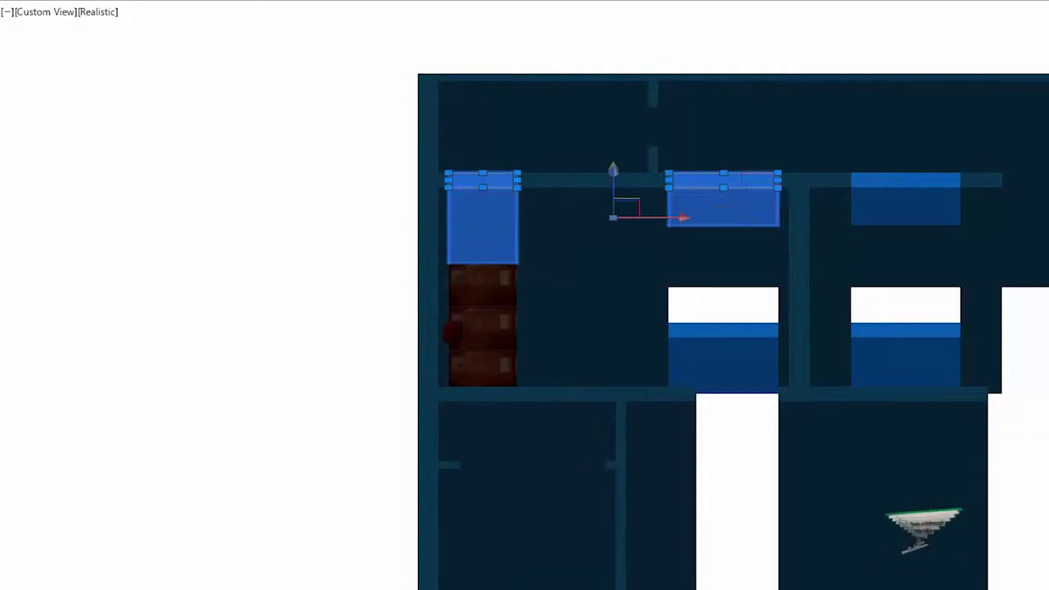
Deselect the lintel and zoom out to frame the whole house with all its lintels.
{"action": "key", "text": "Escape"}
{"action": "scroll", "coordinate": [723, 260], "scroll_direction": "down", "scroll_amount": 4}
{"action": "middle_click_drag", "start_coordinate": [724, 259], "coordinate": [612, 222]}
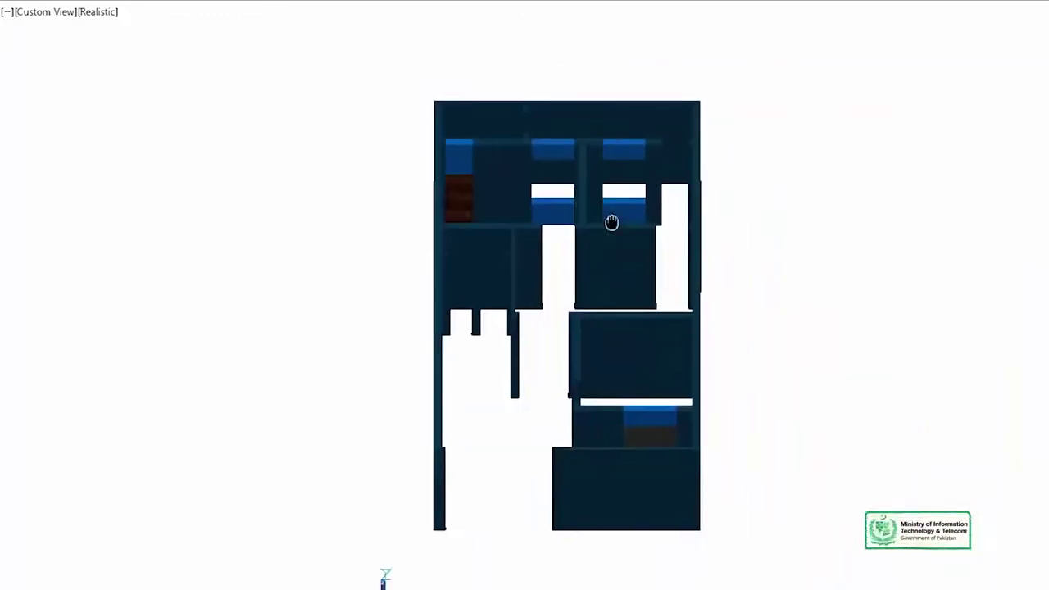